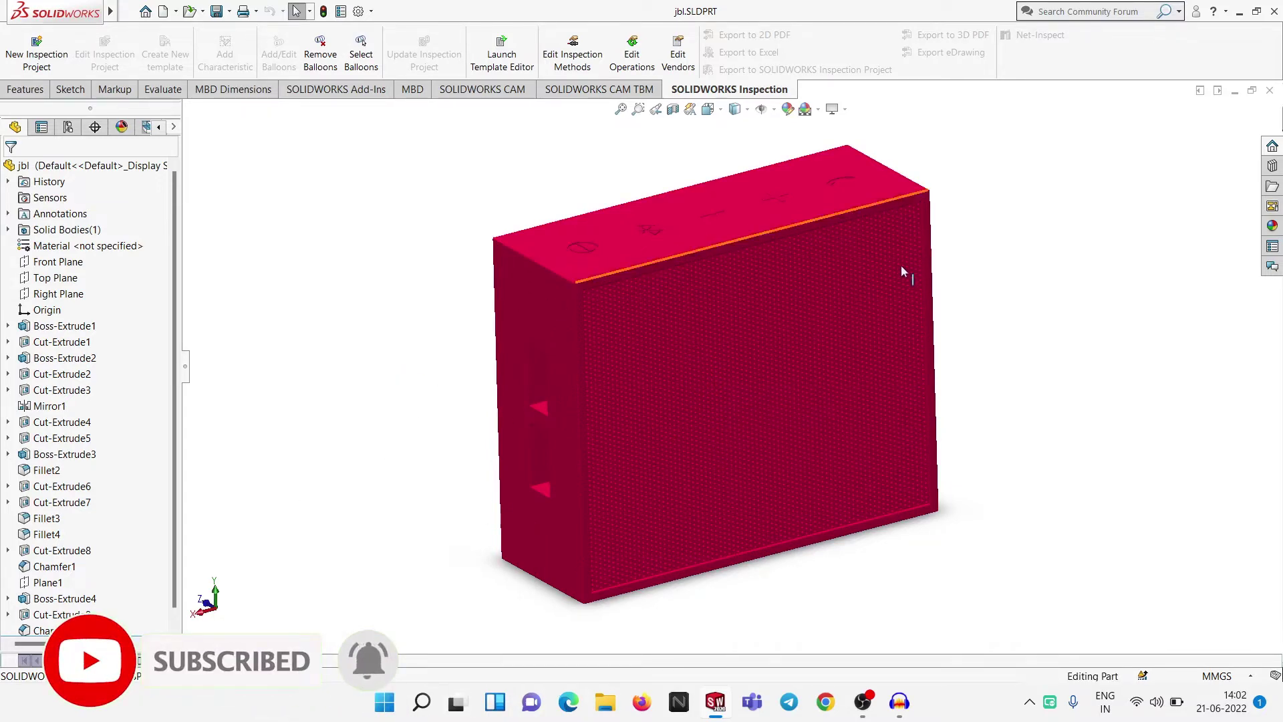
pyautogui.scroll(-3, 742, 375)
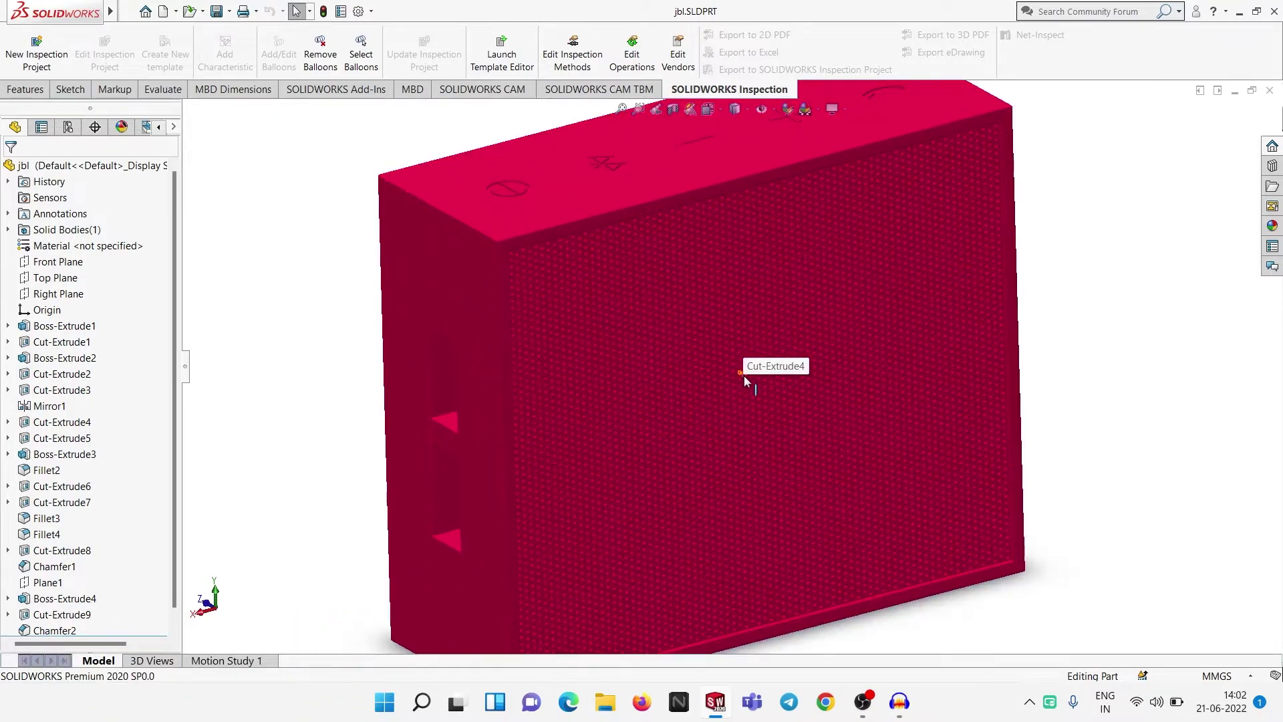
pyautogui.scroll(-3, 696, 359)
pyautogui.scroll(6, 614, 408)
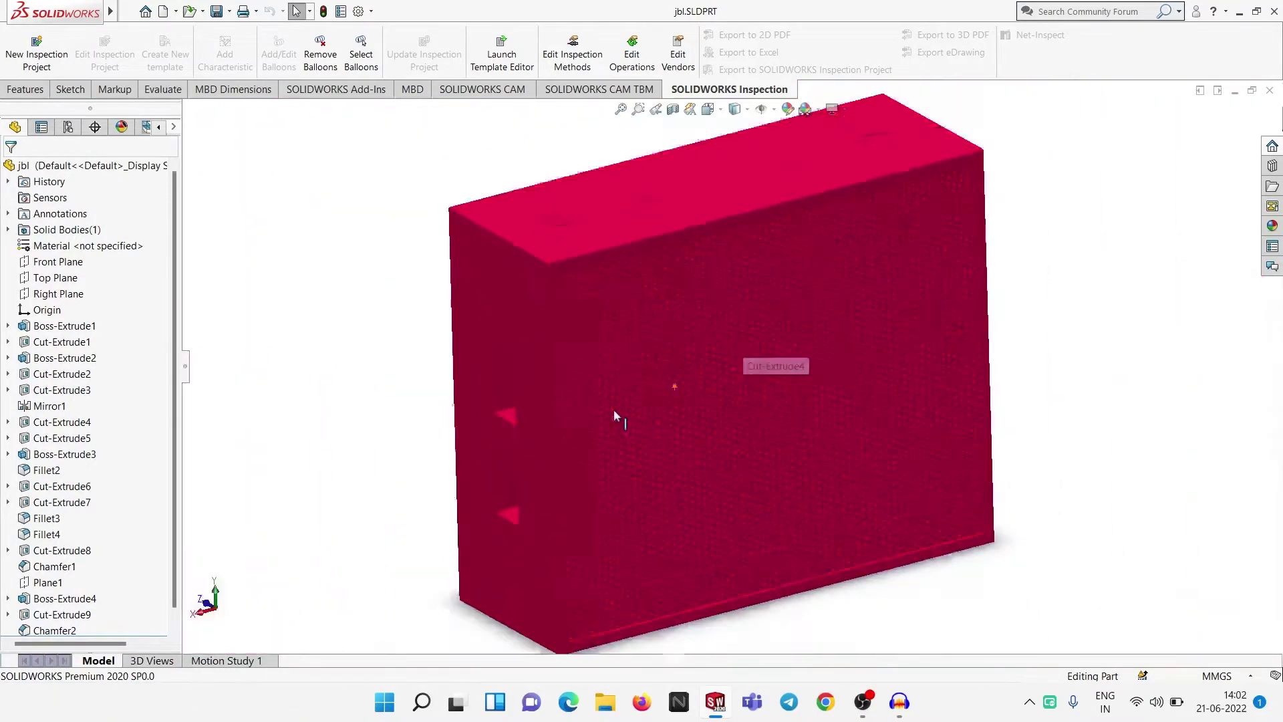
# Step: Orbit the speaker, then add a new decal from the DisplayManager's decals list
pyautogui.moveTo(614, 409); pyautogui.dragTo(649, 275, button='middle')
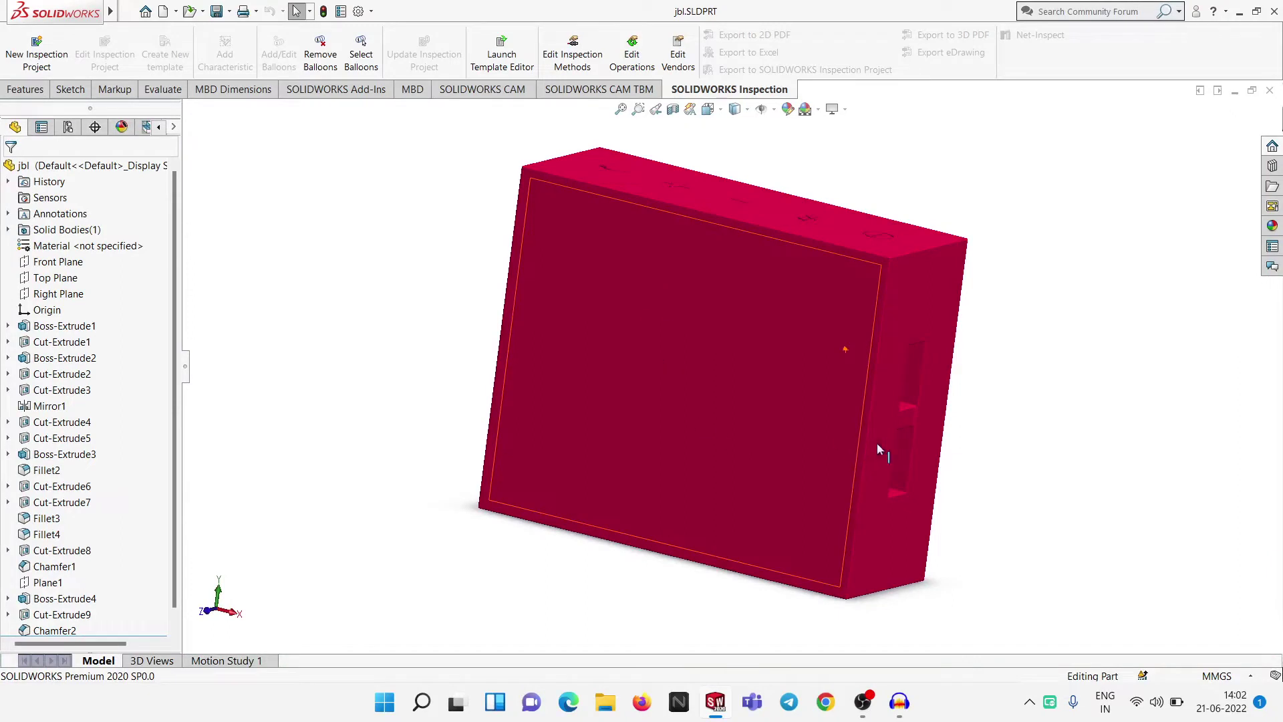
pyautogui.moveTo(990, 443)
pyautogui.mouseDown(button='middle')
pyautogui.moveTo(855, 384)
pyautogui.moveTo(828, 436)
pyautogui.moveTo(792, 441)
pyautogui.mouseUp(button='middle')
pyautogui.scroll(-1, 372, 361)
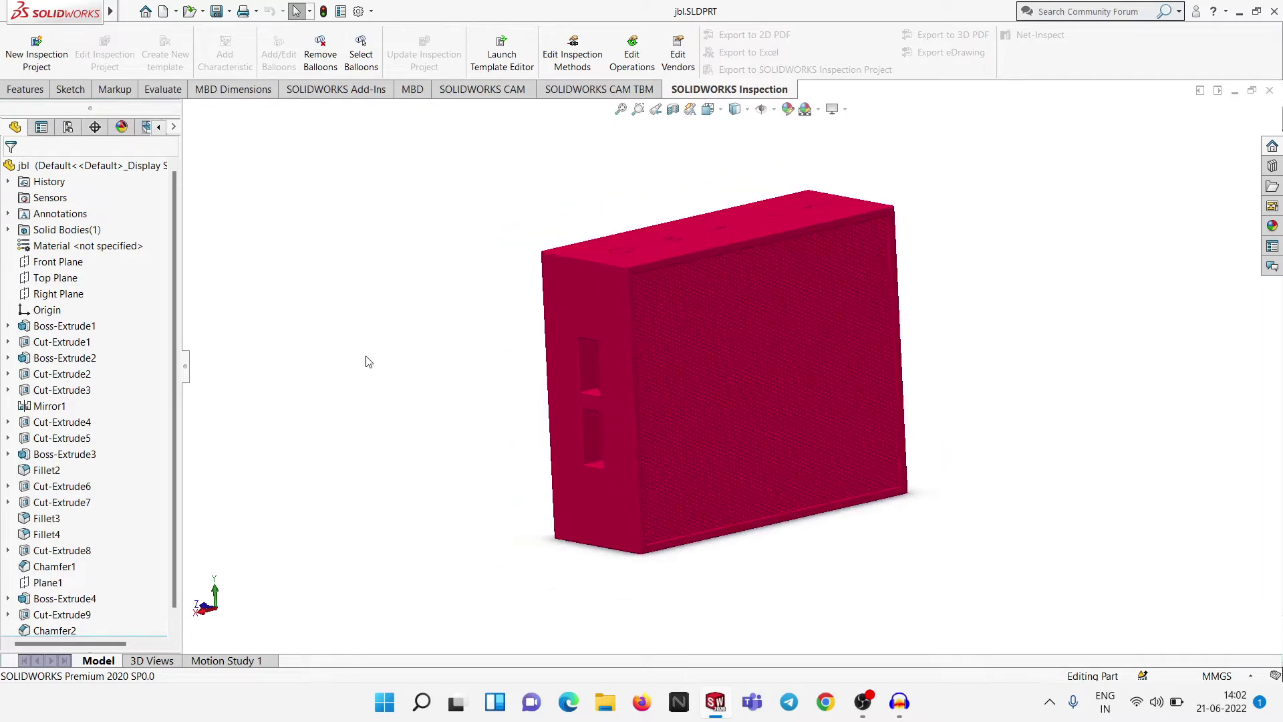
pyautogui.click(124, 127)
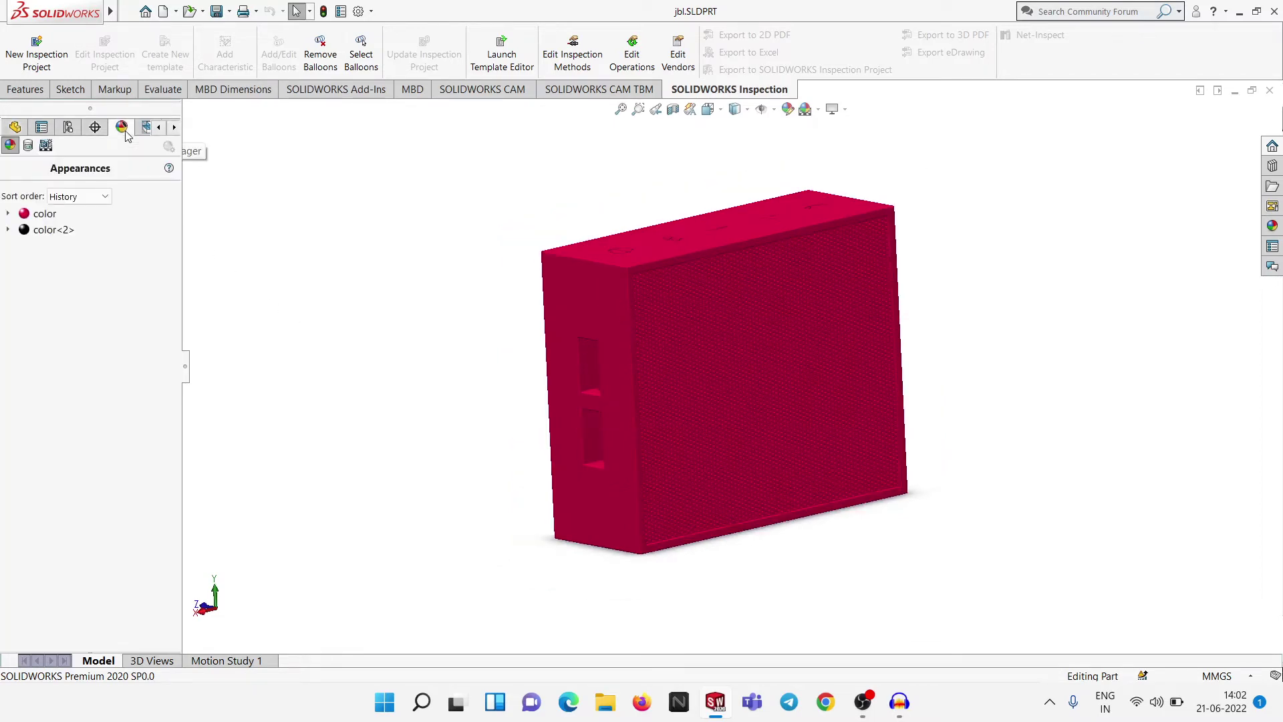
pyautogui.click(29, 148)
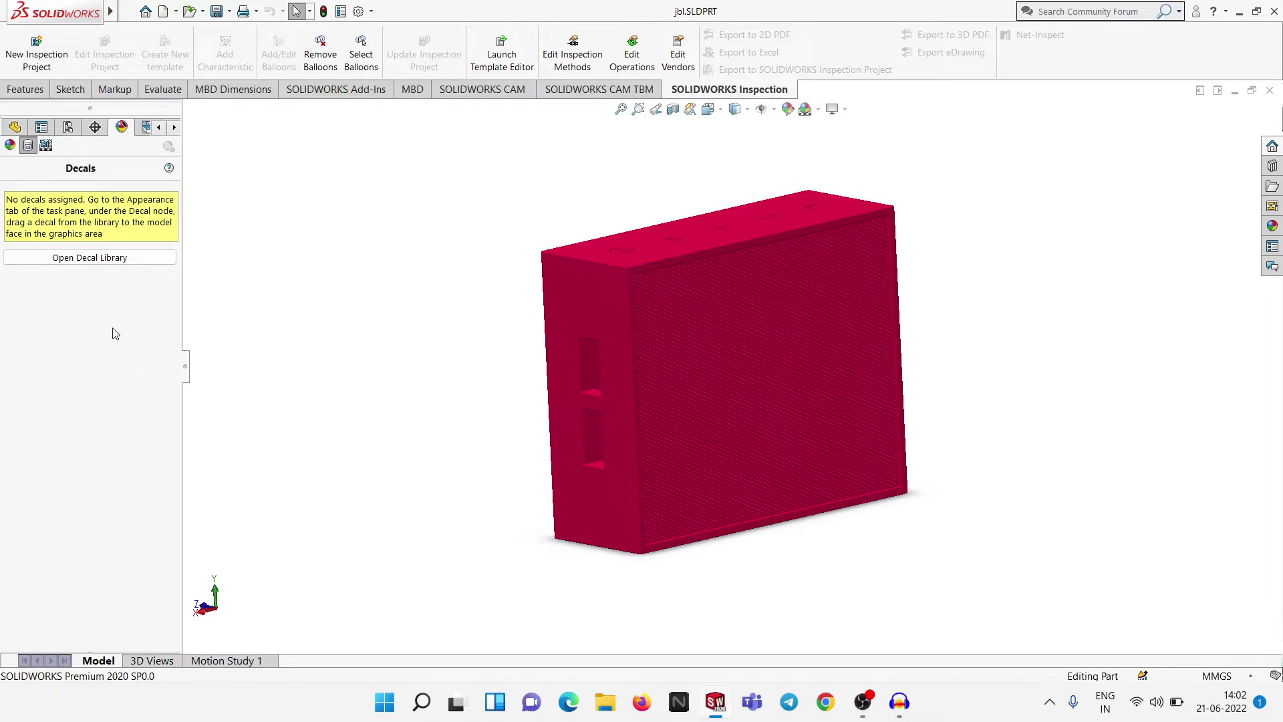
pyautogui.rightClick(85, 356)
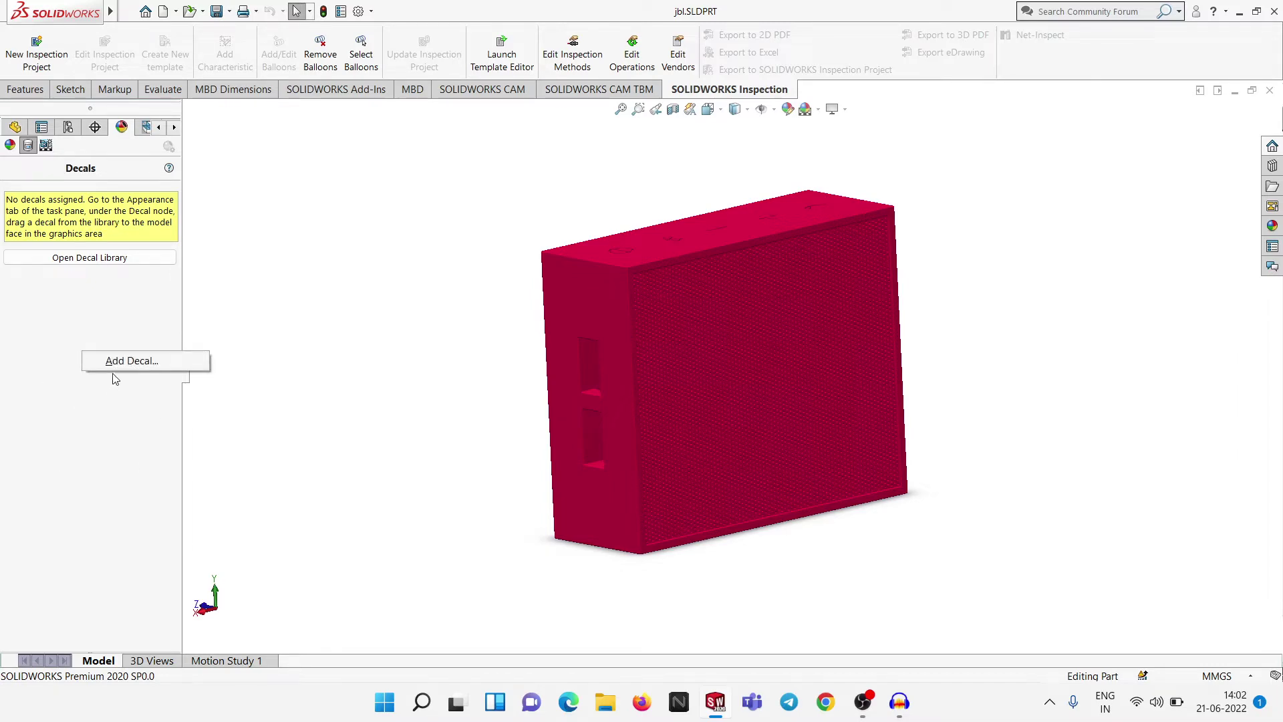
pyautogui.click(131, 361)
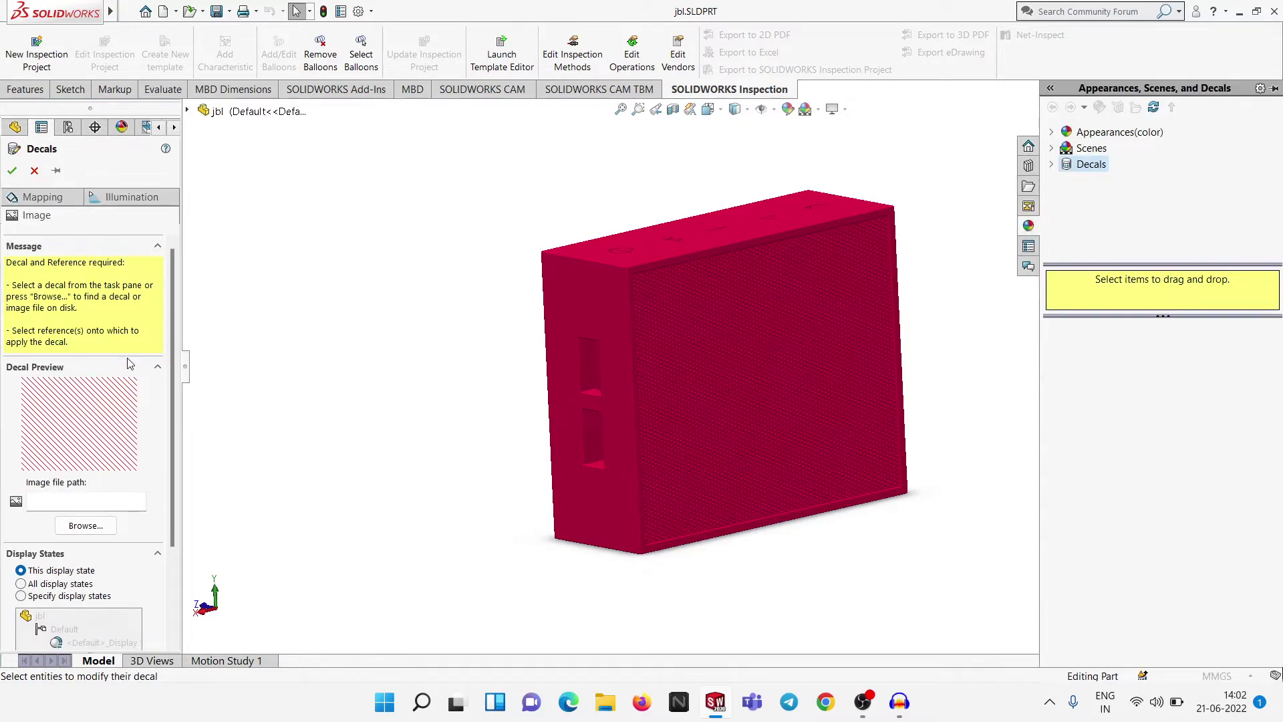
# Step: Load the JBL logo image from the jbl folder as the decal picture
pyautogui.click(101, 530)
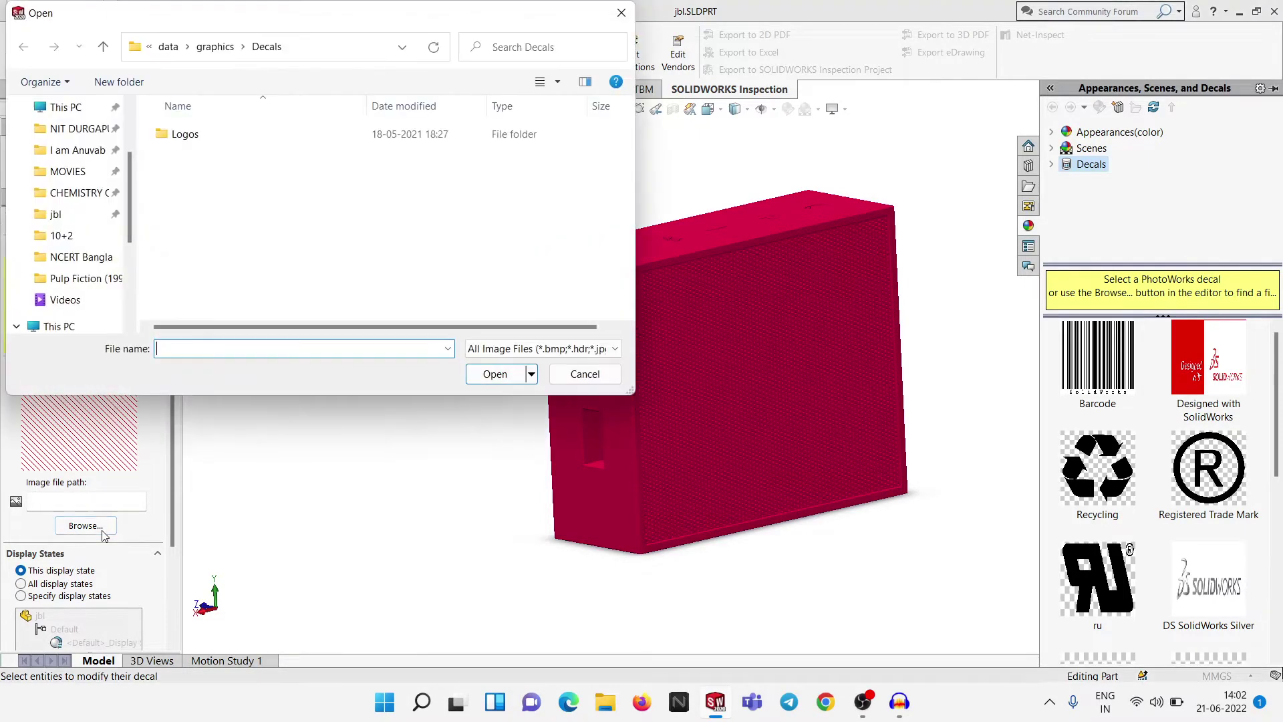
pyautogui.click(55, 215)
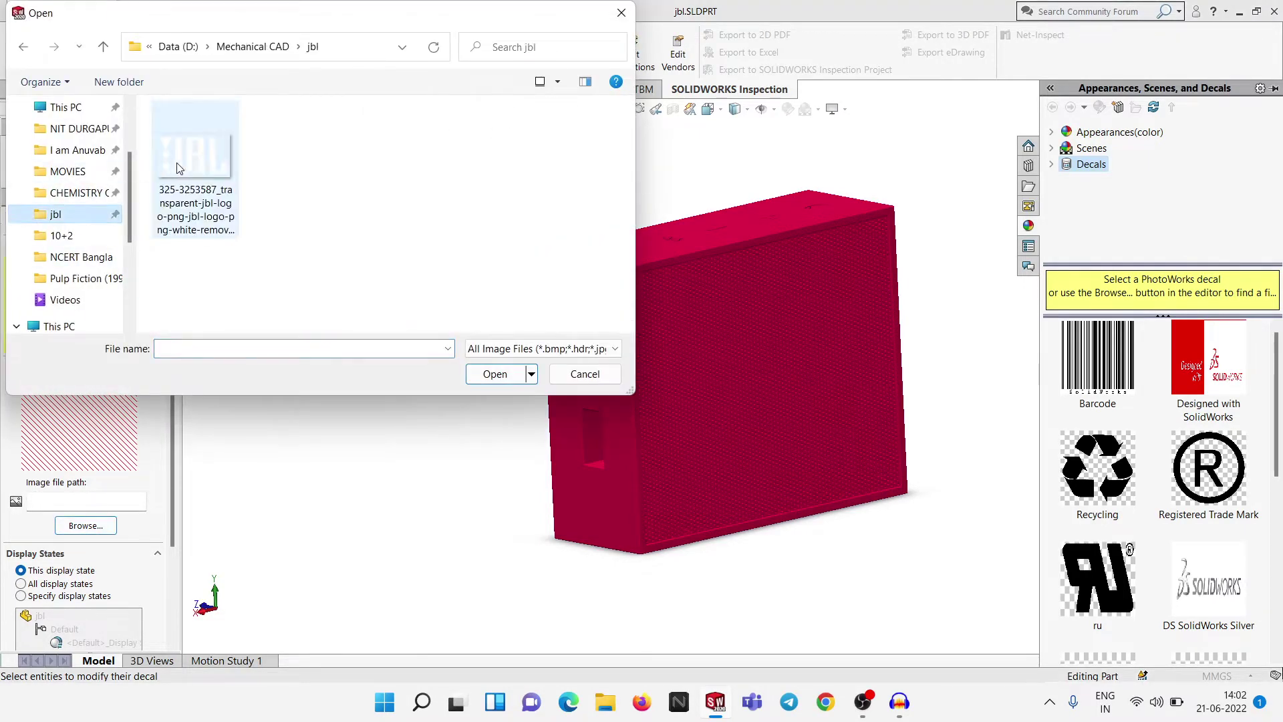
pyautogui.click(498, 374)
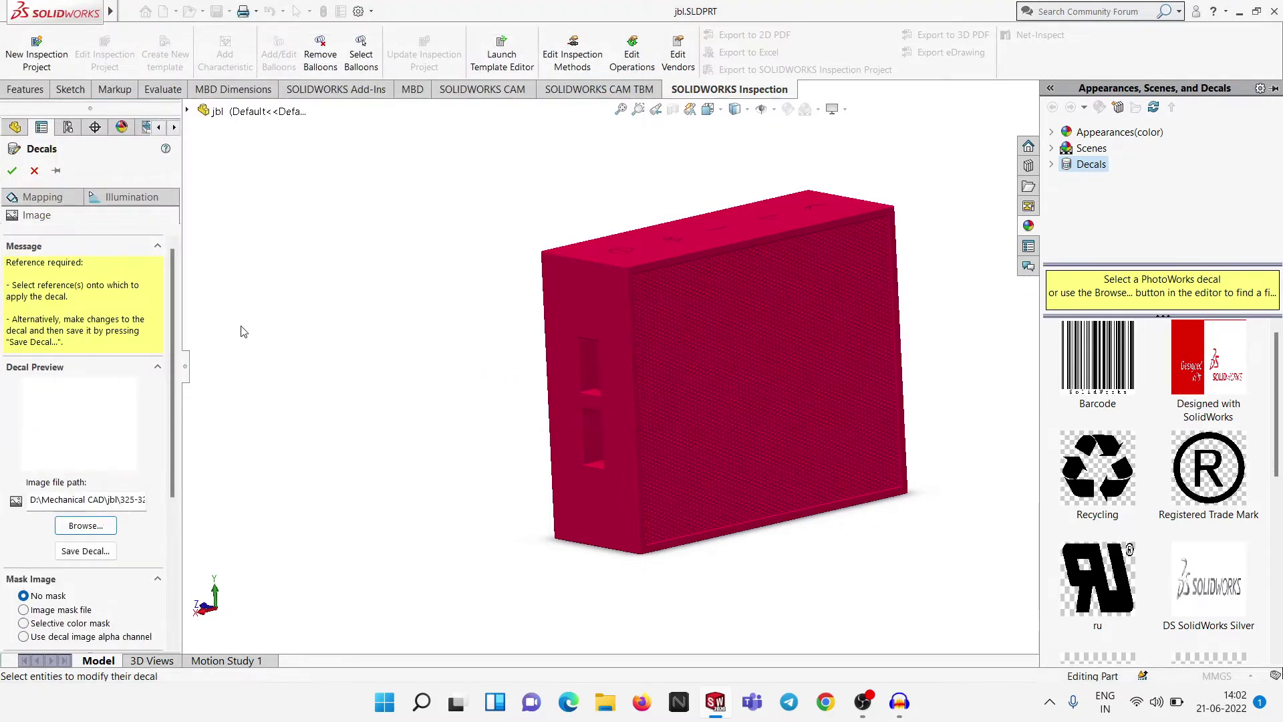
# Step: Map the JBL logo onto the perforated front face, rotated 180° and 60 mm wide
pyautogui.click(42, 197)
pyautogui.scroll(-4, 769, 329)
pyautogui.scroll(-4, 767, 332)
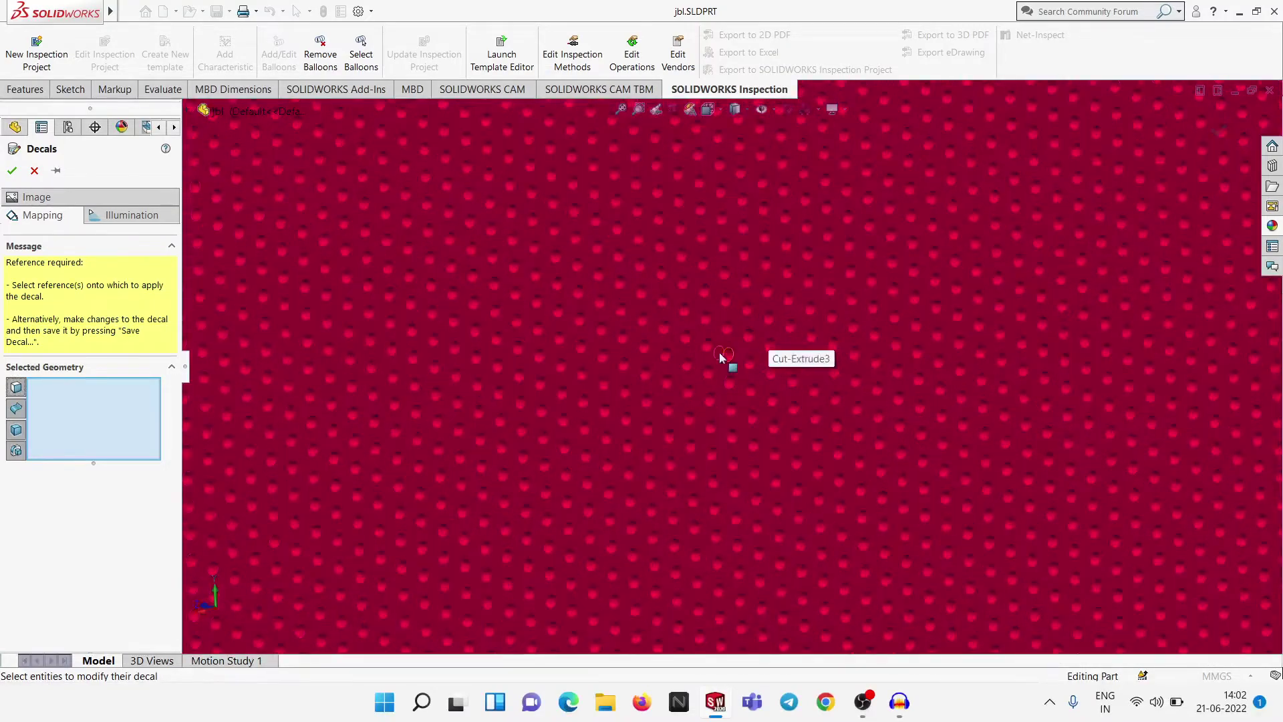
pyautogui.scroll(-2, 719, 351)
pyautogui.click(721, 414)
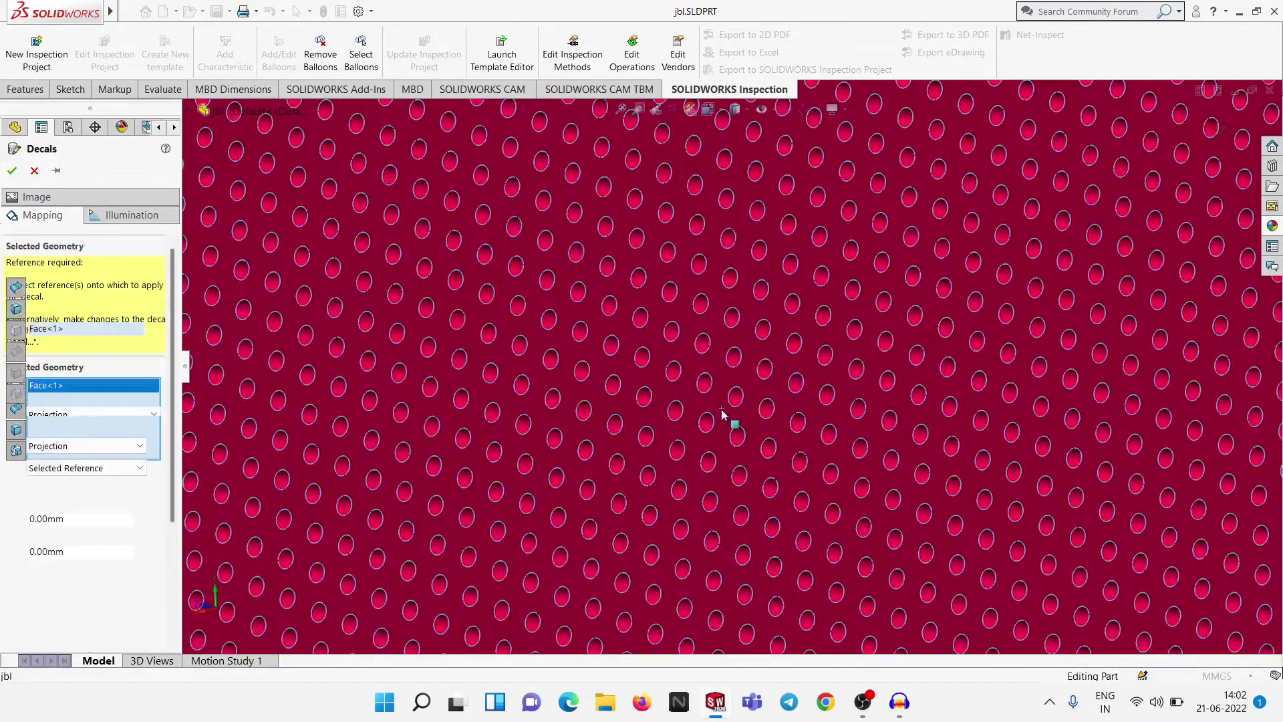
pyautogui.scroll(5, 729, 418)
pyautogui.scroll(4, 743, 422)
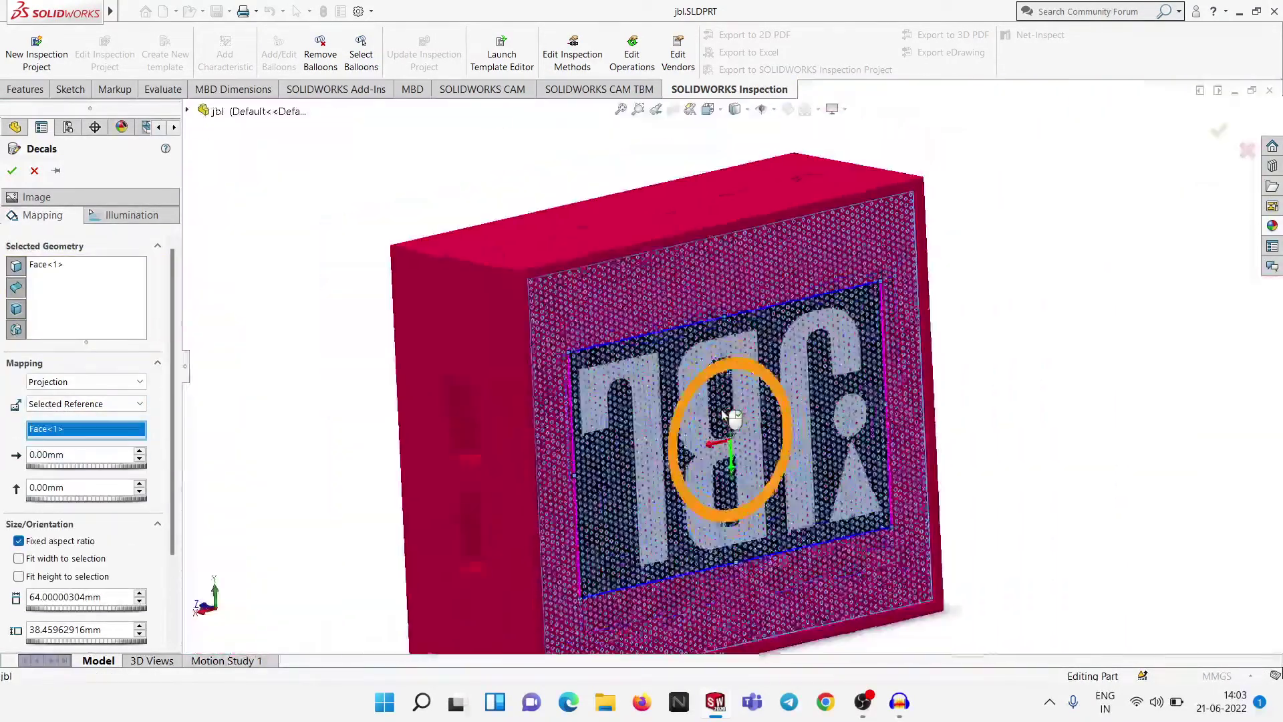
pyautogui.scroll(2, 752, 420)
pyautogui.scroll(1, 754, 419)
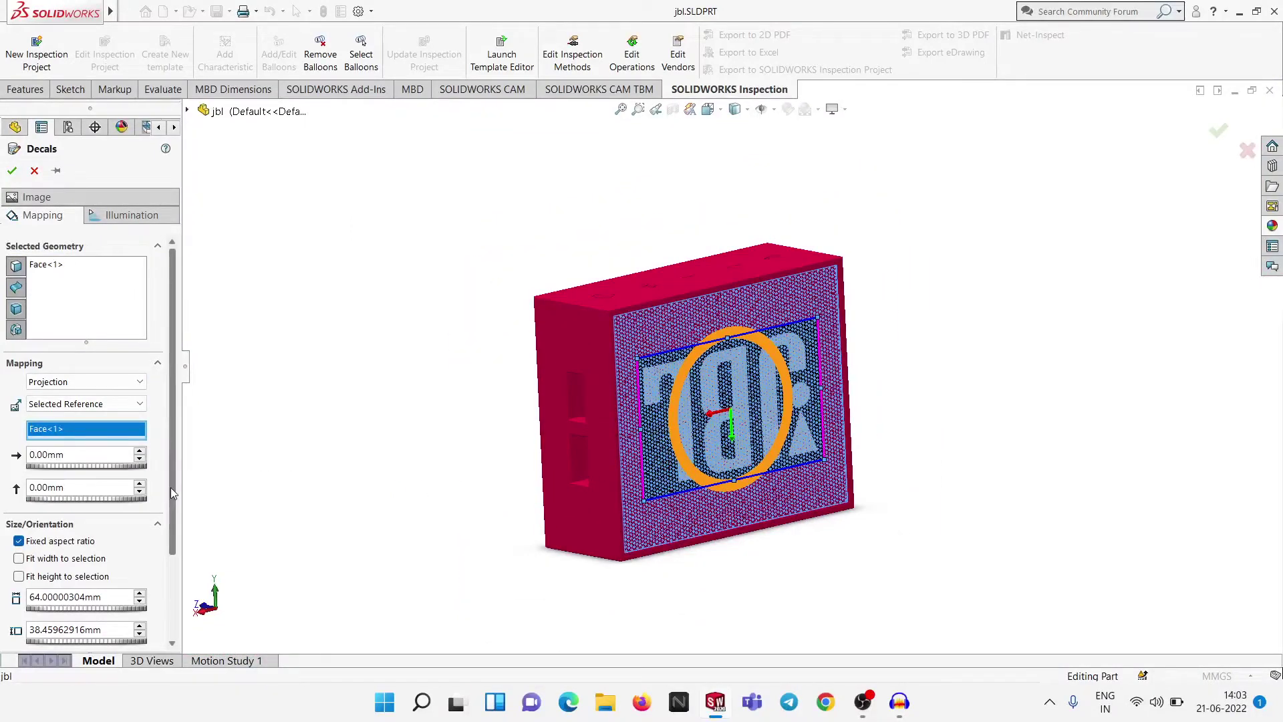
pyautogui.scroll(-3, 178, 538)
pyautogui.scroll(-3, 179, 537)
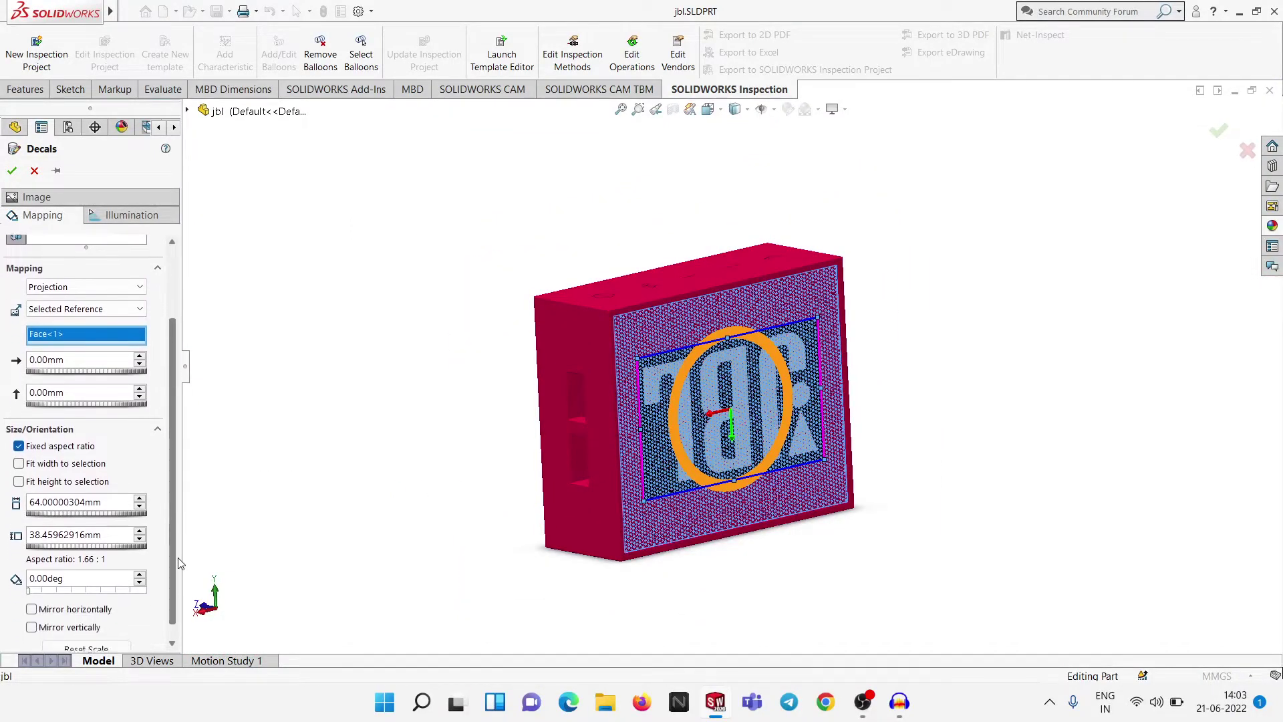
pyautogui.moveTo(72, 568); pyautogui.dragTo(29, 571)
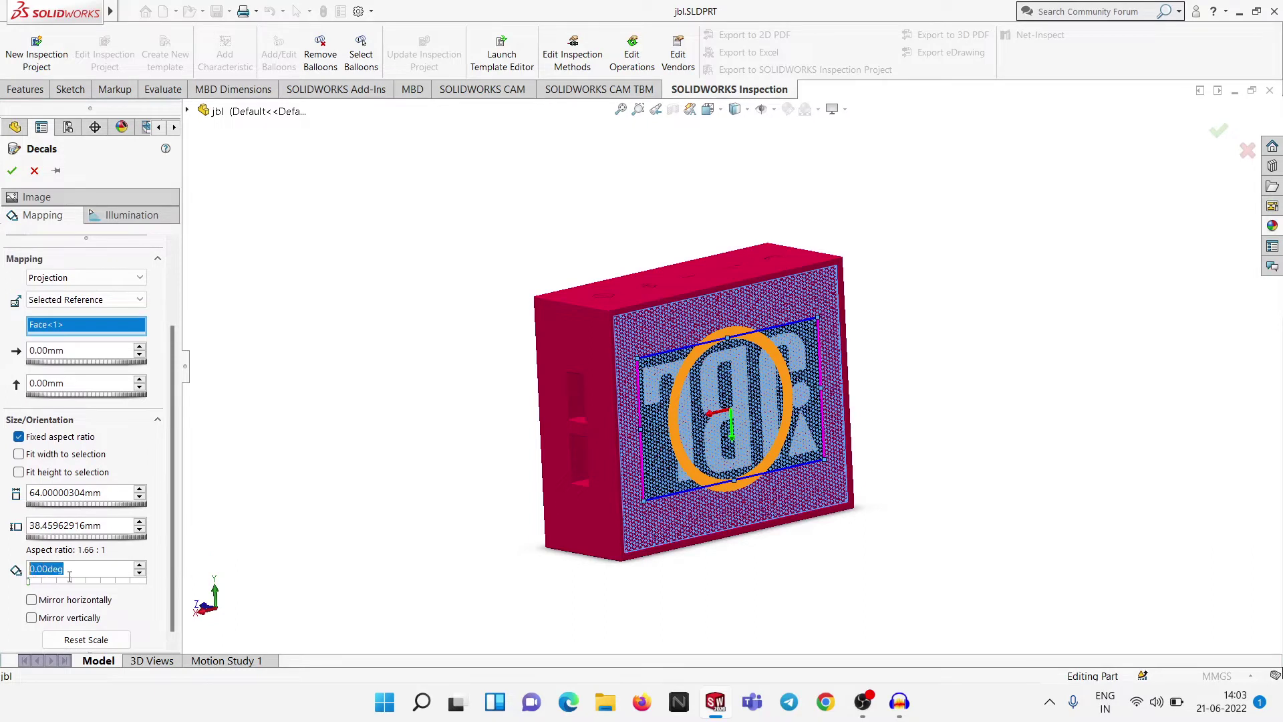
pyautogui.write('180')
pyautogui.press('Return')
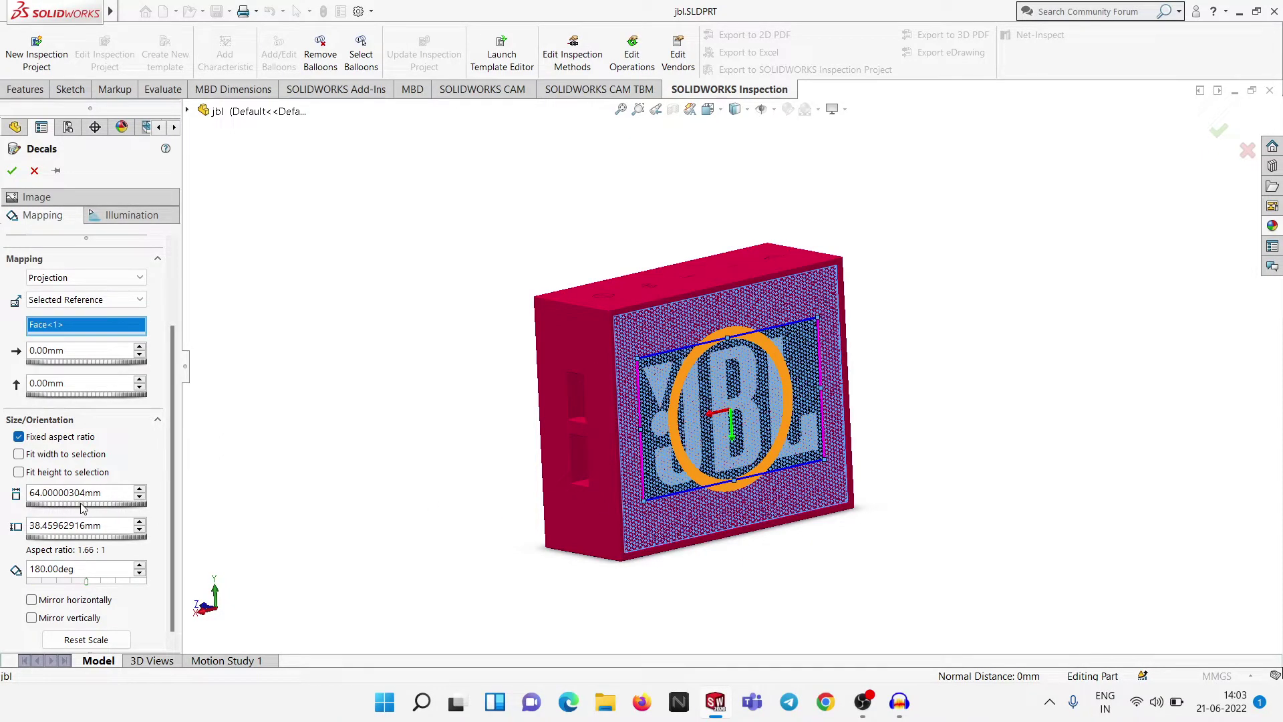
pyautogui.moveTo(58, 505); pyautogui.dragTo(40, 505)
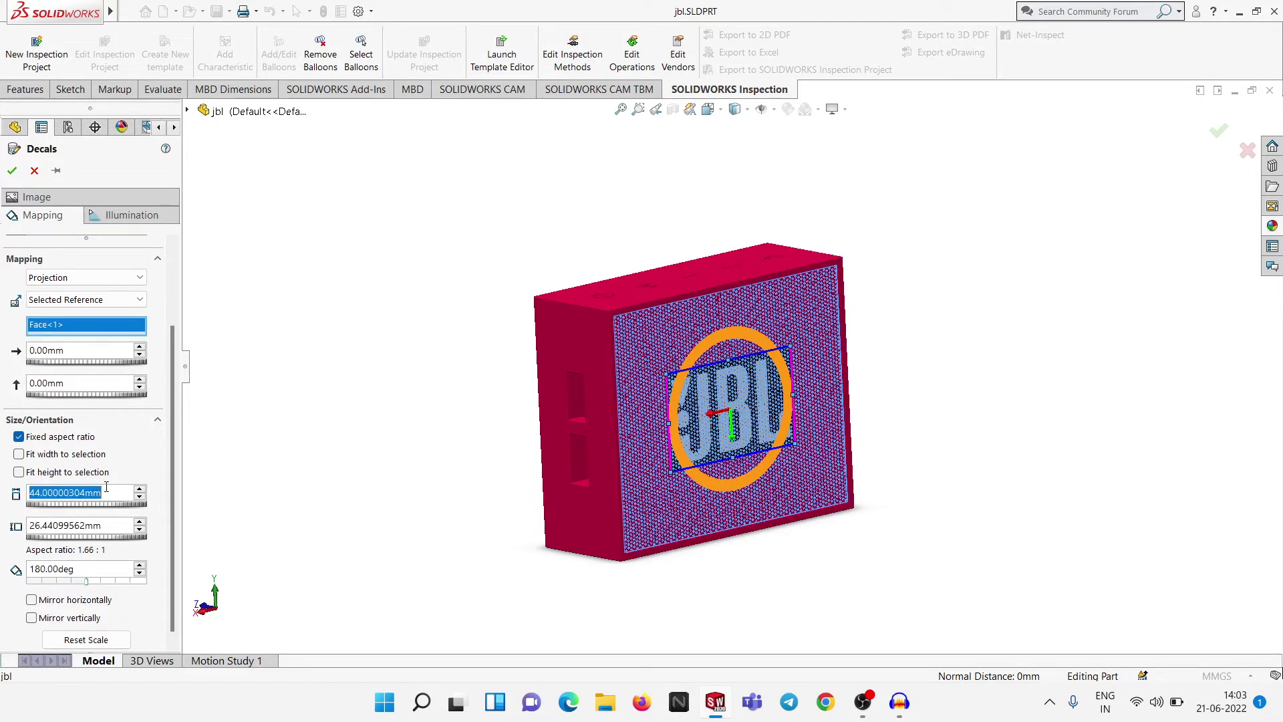
pyautogui.write('60')
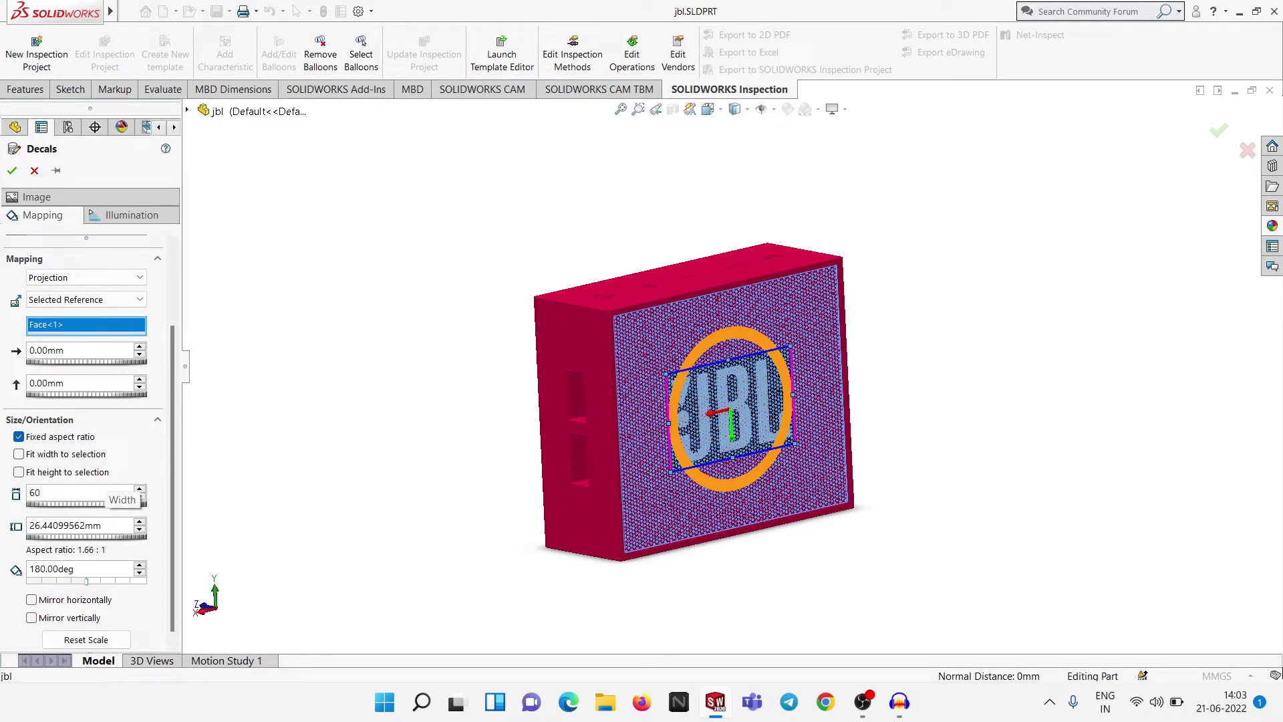
pyautogui.press('Return')
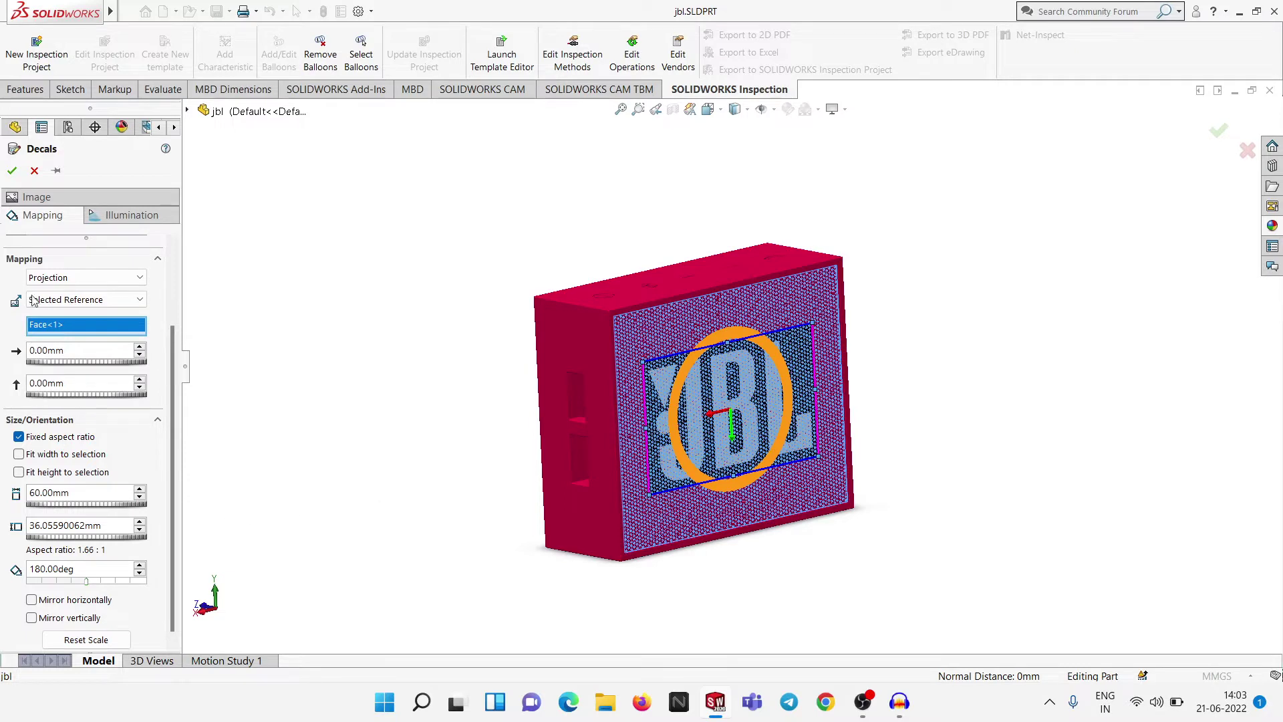
# Step: Make the logo's transparent background see-through and accept the front grille decal
pyautogui.click(40, 199)
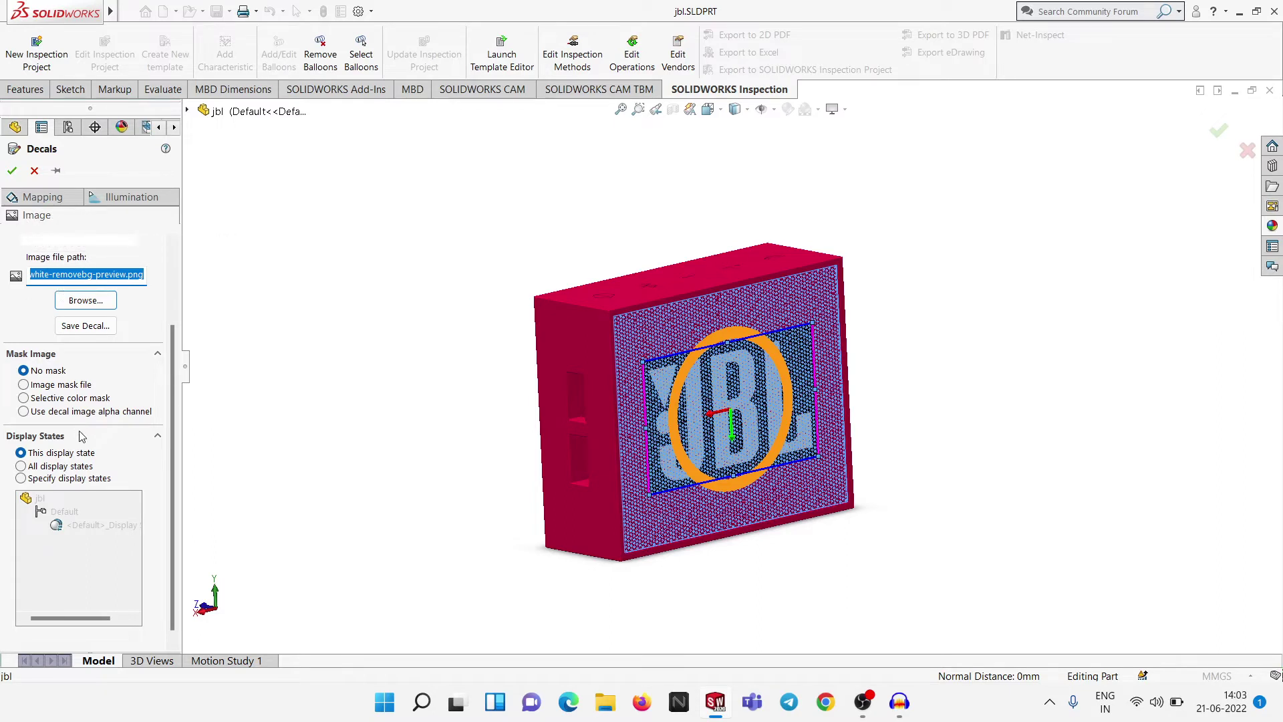
pyautogui.click(23, 412)
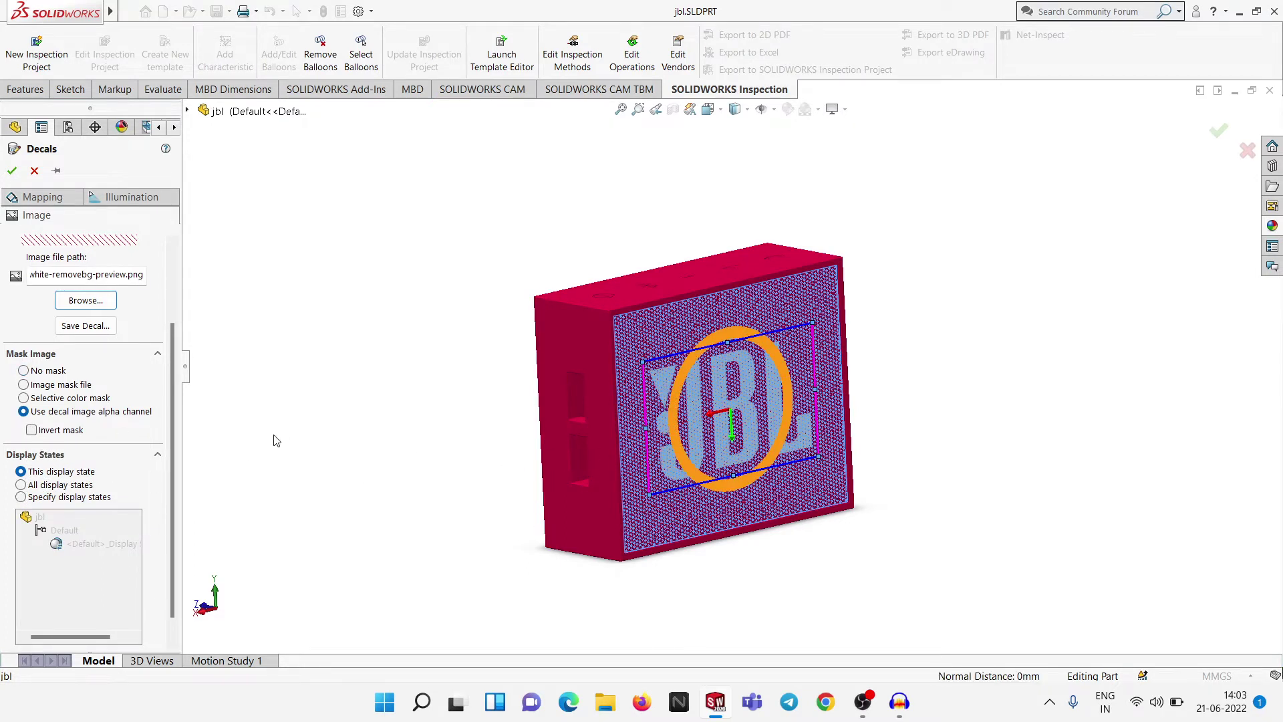
pyautogui.click(13, 171)
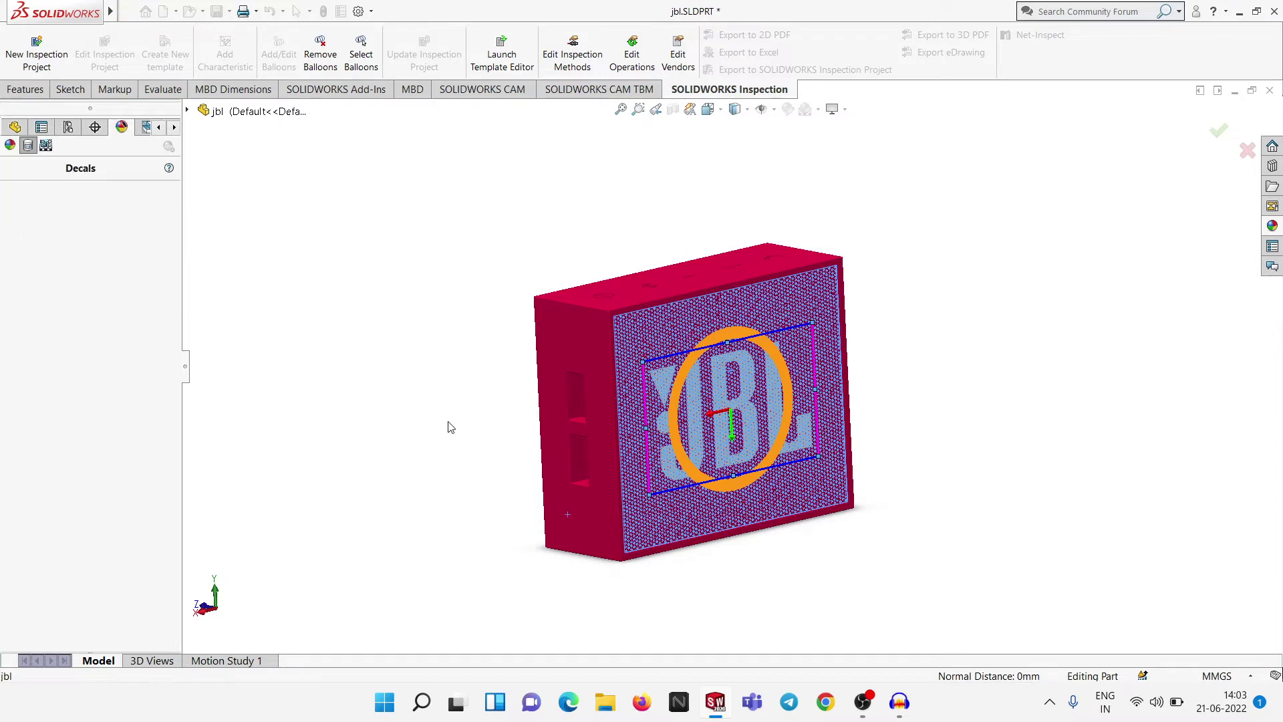
# Step: Orbit the speaker around to its plain back face and select that face
pyautogui.moveTo(922, 521)
pyautogui.mouseDown(button='middle')
pyautogui.moveTo(880, 503)
pyautogui.moveTo(730, 512)
pyautogui.moveTo(885, 510)
pyautogui.moveTo(783, 441)
pyautogui.mouseUp(button='middle')
pyautogui.scroll(-3, 739, 397)
pyautogui.scroll(2, 739, 396)
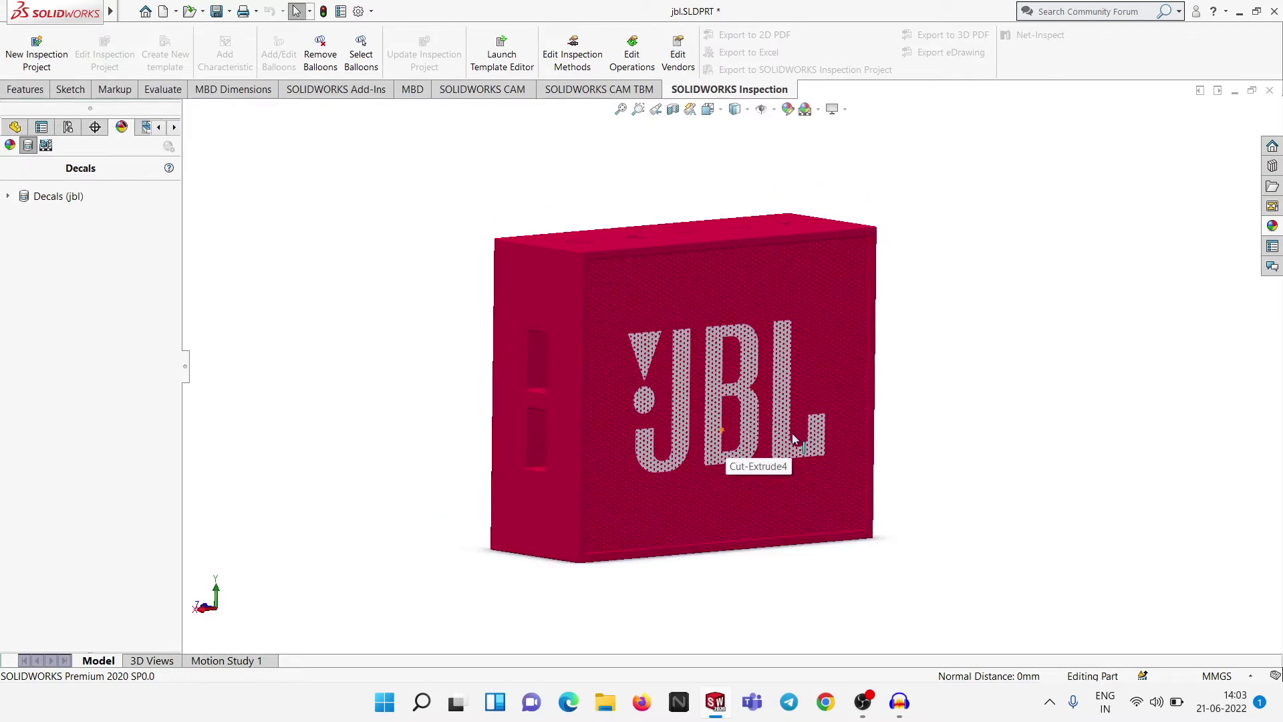
pyautogui.moveTo(898, 416)
pyautogui.mouseDown(button='middle')
pyautogui.moveTo(770, 404)
pyautogui.moveTo(486, 448)
pyautogui.moveTo(606, 456)
pyautogui.mouseUp(button='middle')
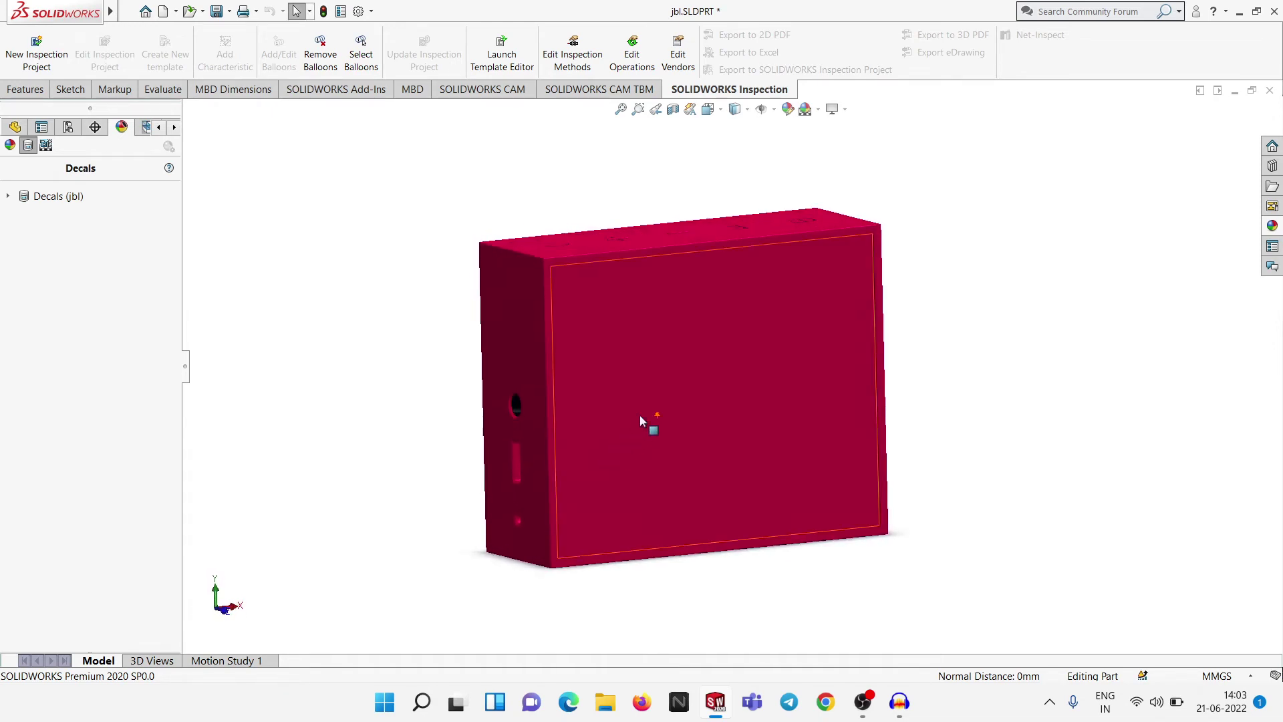
pyautogui.click(724, 362)
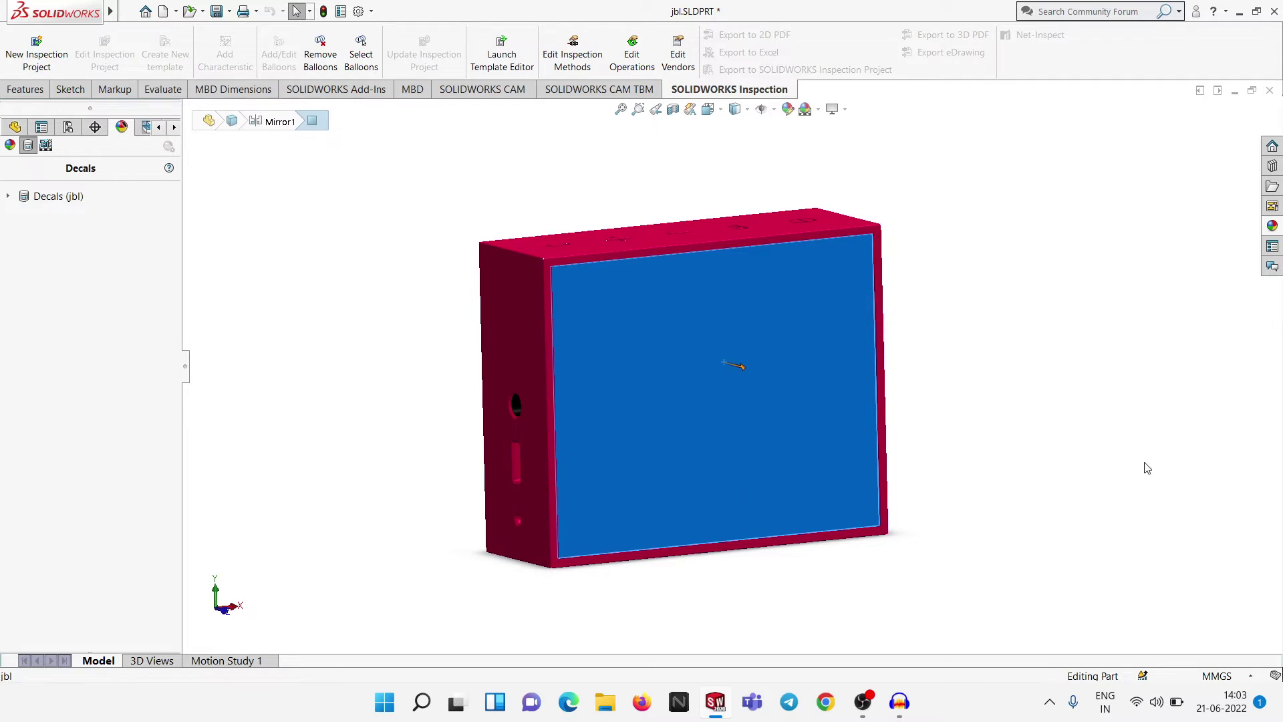
pyautogui.moveTo(1146, 466)
pyautogui.mouseDown(button='middle')
pyautogui.moveTo(1033, 455)
pyautogui.moveTo(1154, 452)
pyautogui.mouseUp(button='middle')
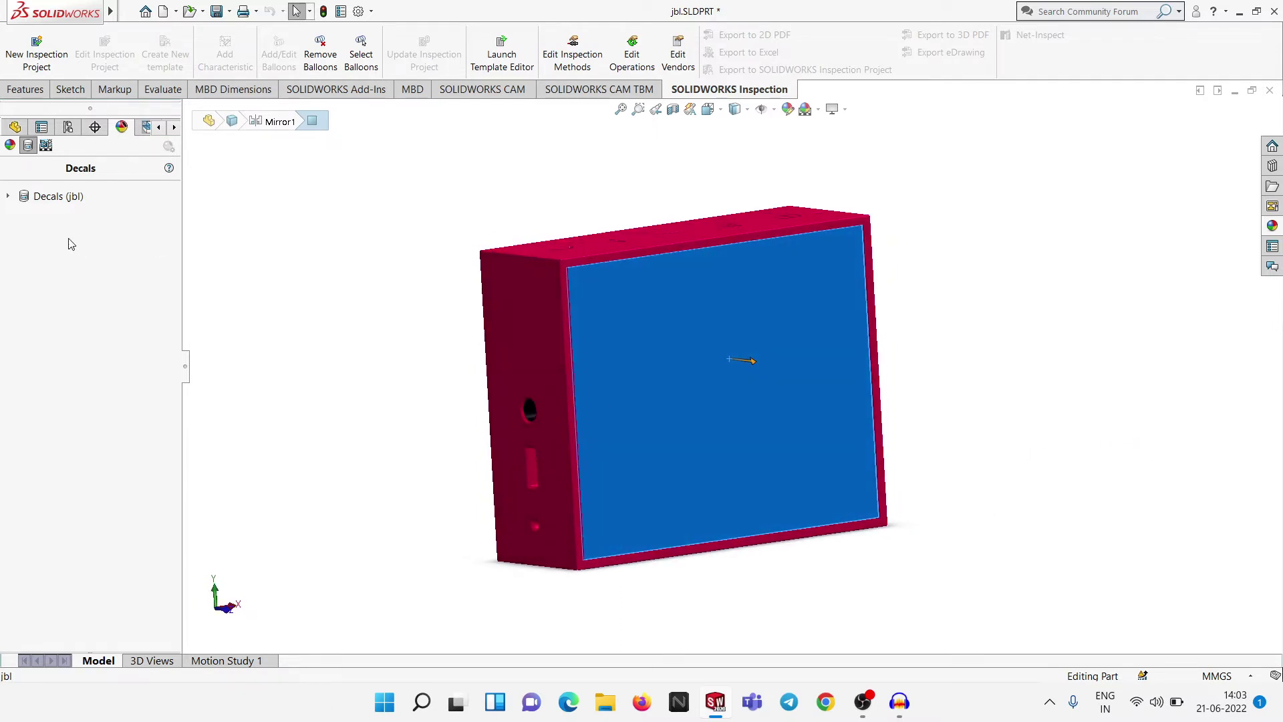
# Step: Add a second decal using the JBL logo png from the jbl folder
pyautogui.rightClick(30, 247)
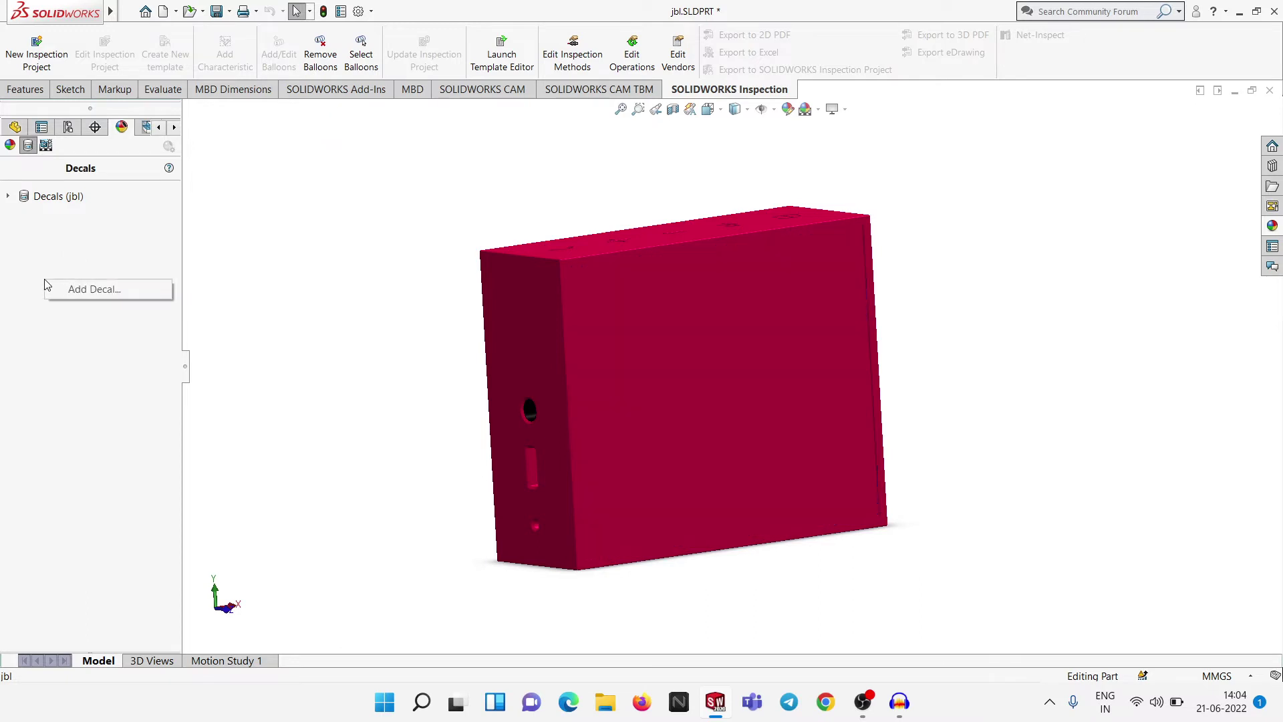
pyautogui.click(92, 290)
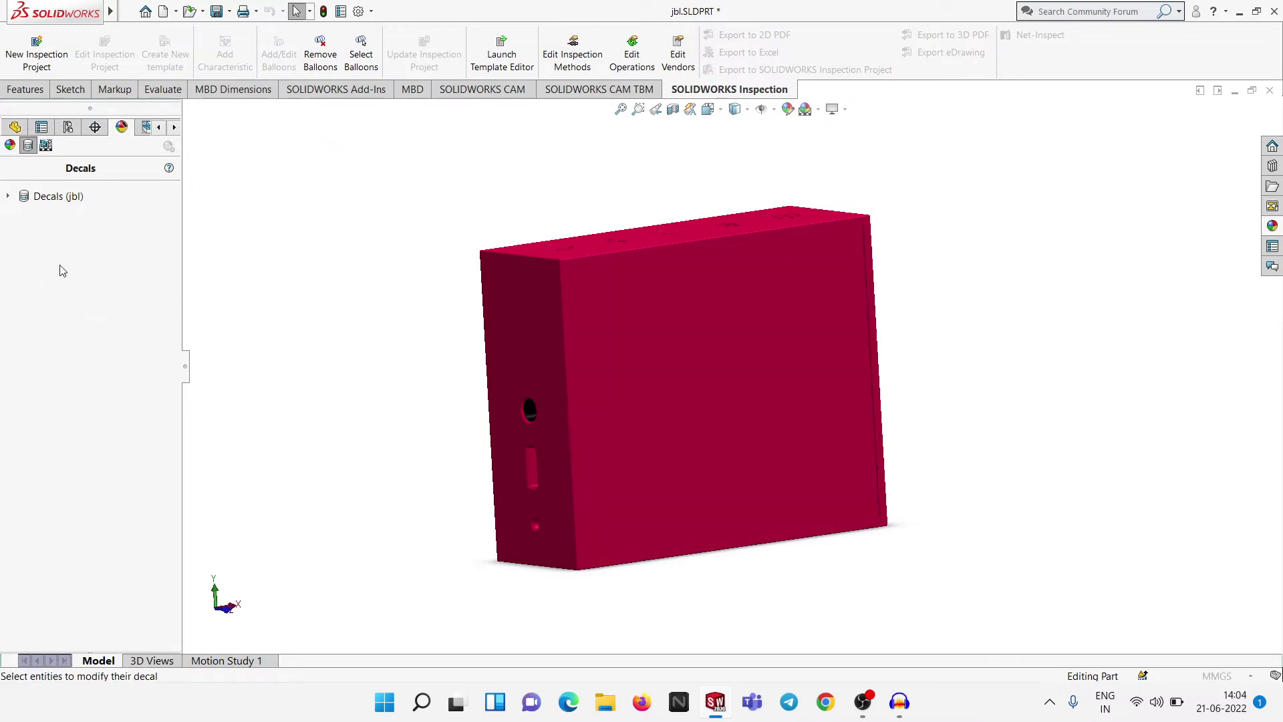
pyautogui.click(85, 526)
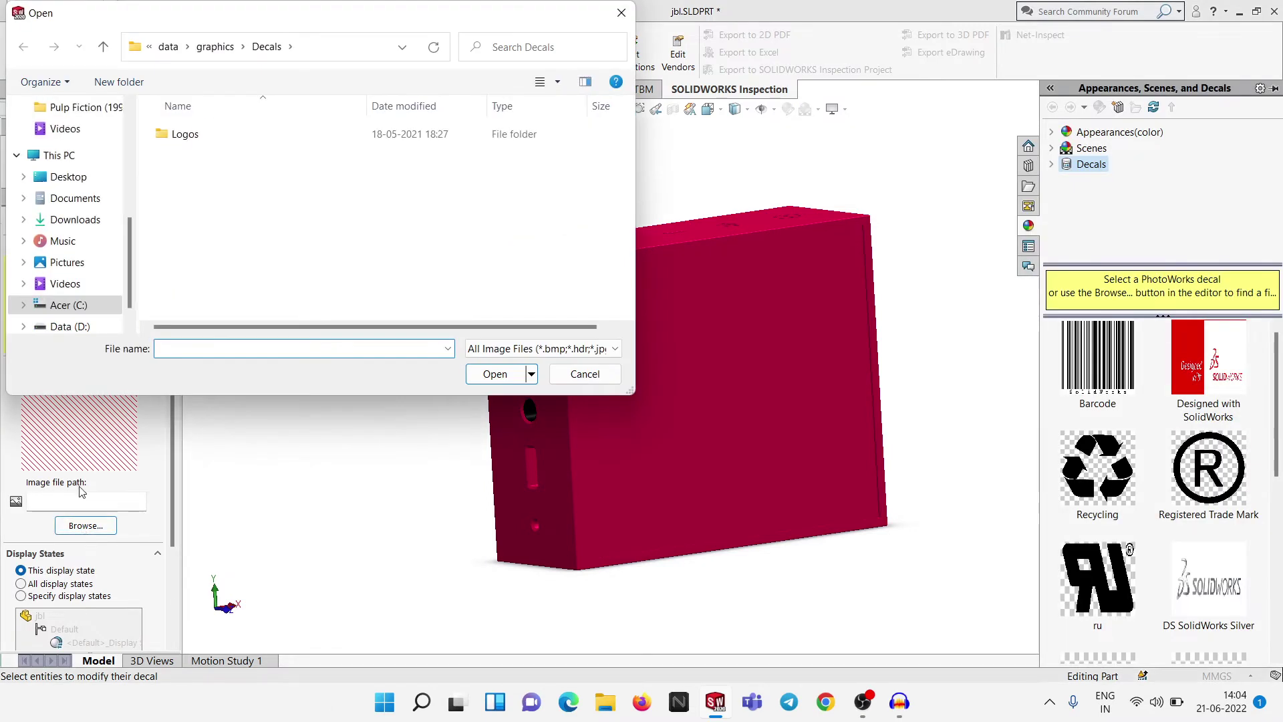
pyautogui.scroll(2, 71, 180)
pyautogui.scroll(1, 73, 151)
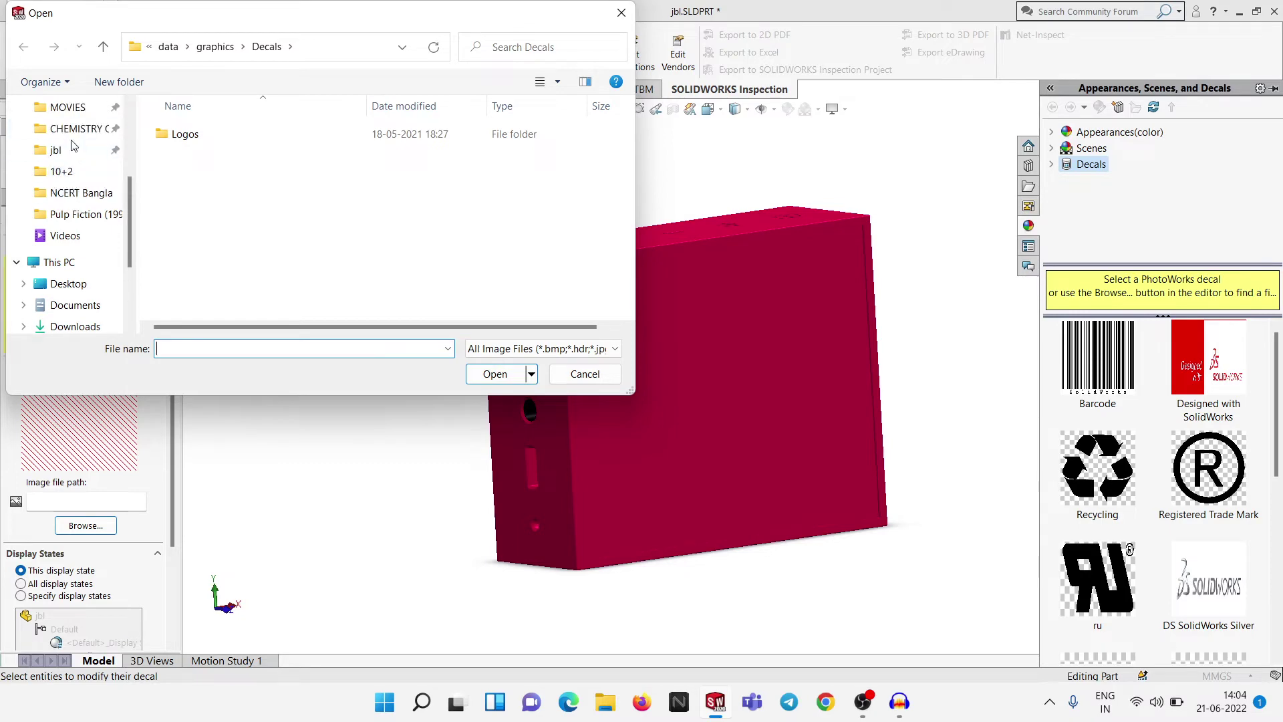
pyautogui.click(56, 150)
pyautogui.click(195, 180)
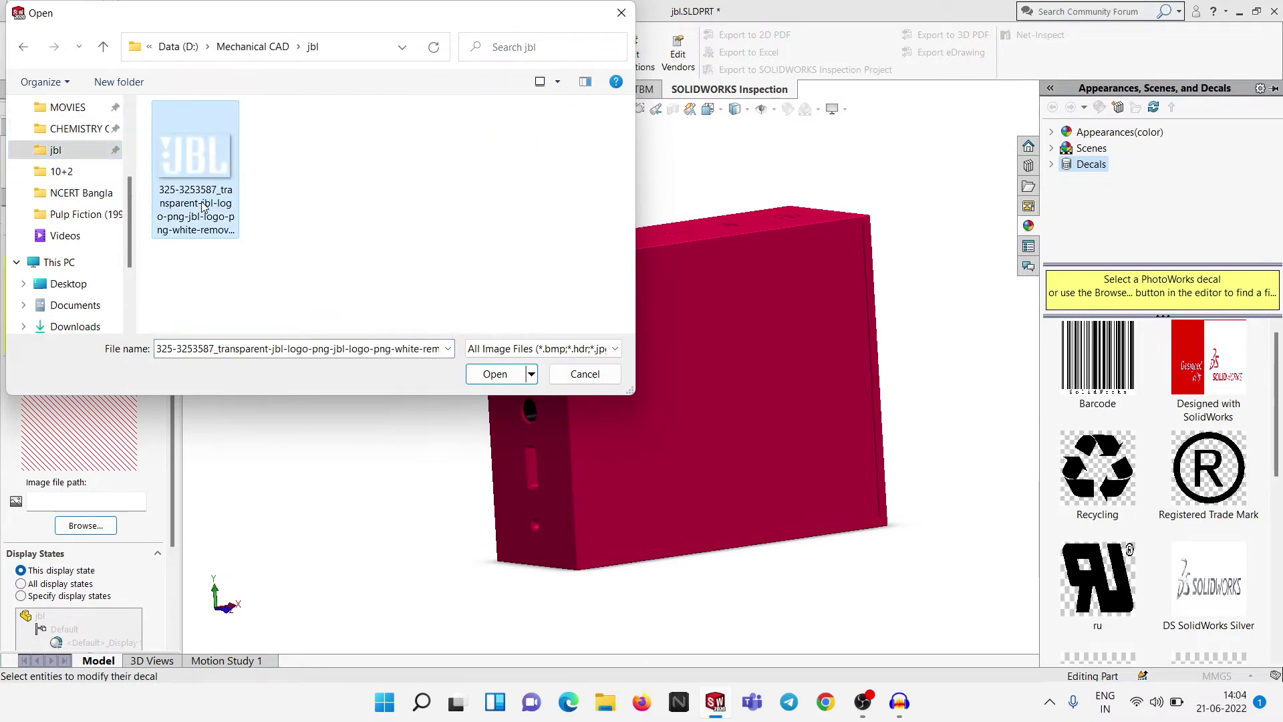
pyautogui.click(494, 374)
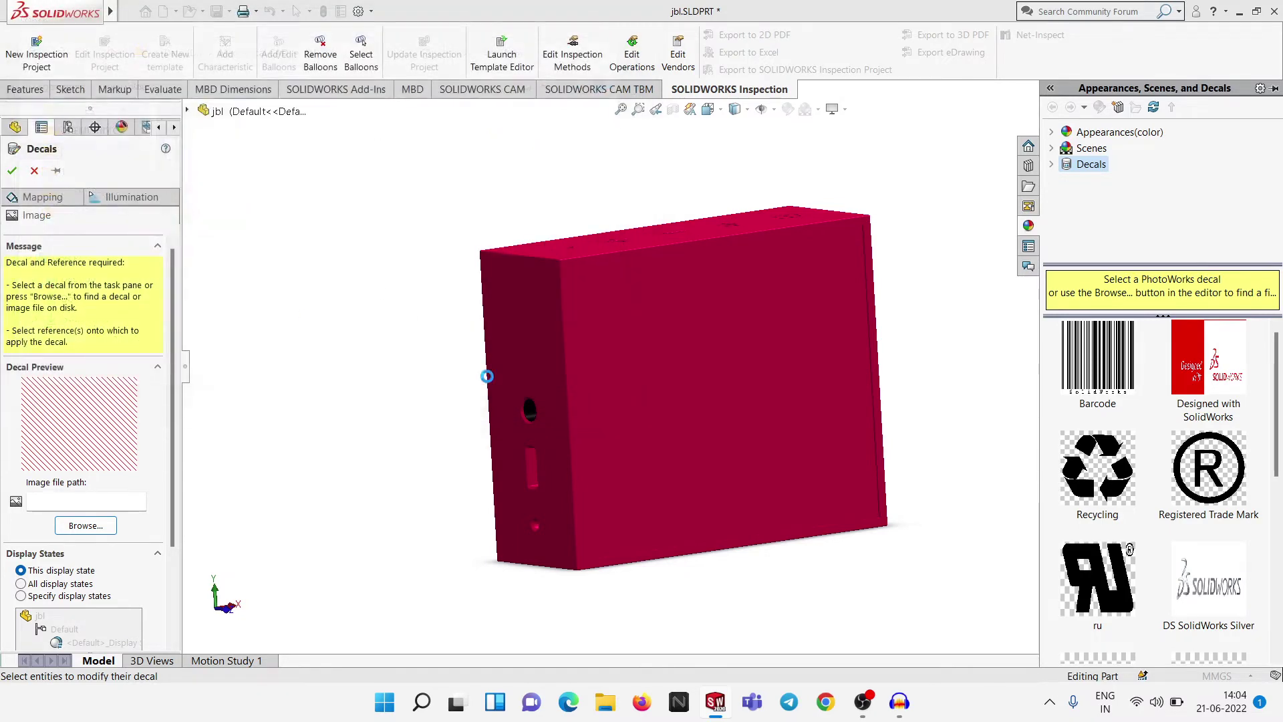
# Step: Map the second logo to the back face with alpha-channel transparency and 60 mm width
pyautogui.click(42, 196)
pyautogui.click(676, 366)
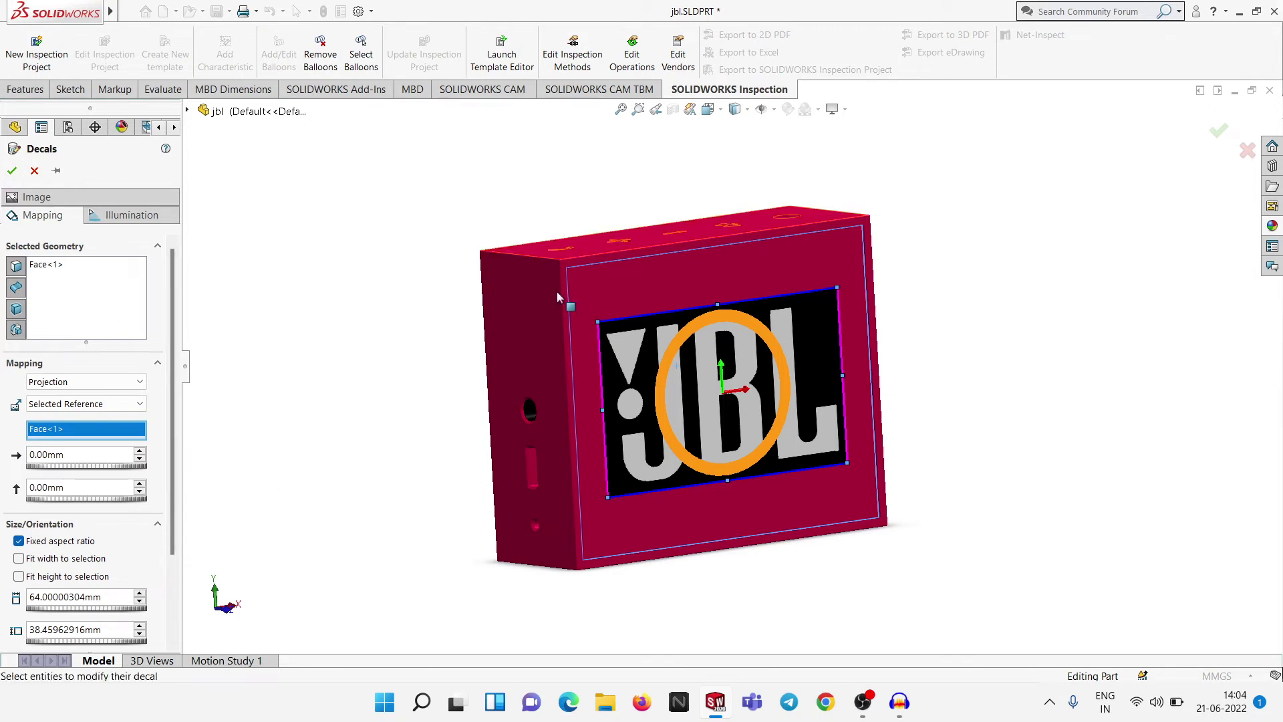
pyautogui.click(36, 197)
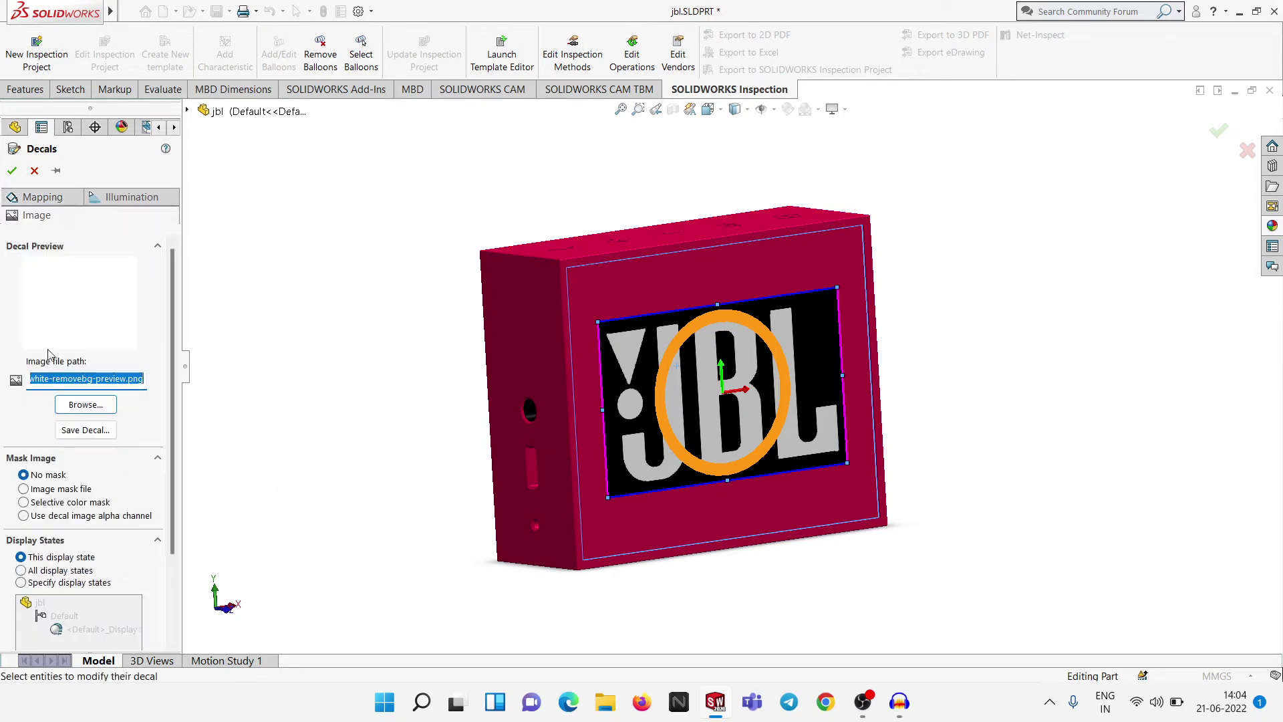
pyautogui.click(24, 515)
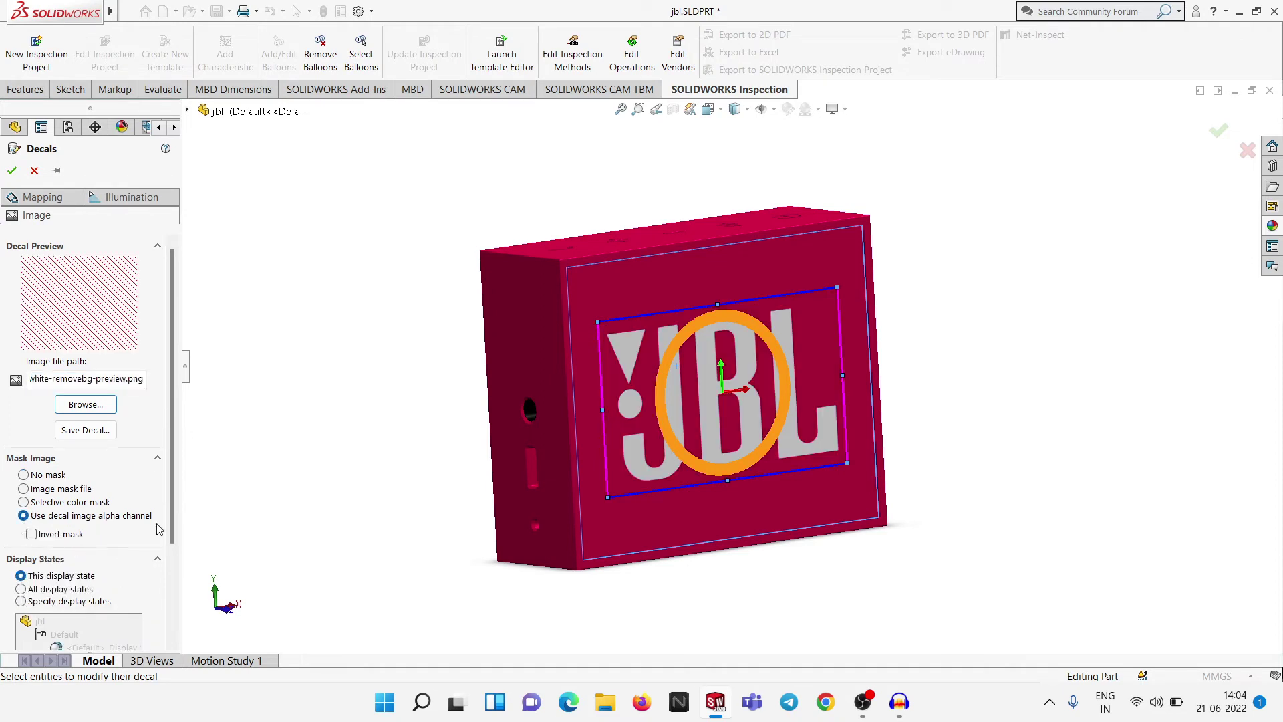
pyautogui.scroll(-2, 175, 529)
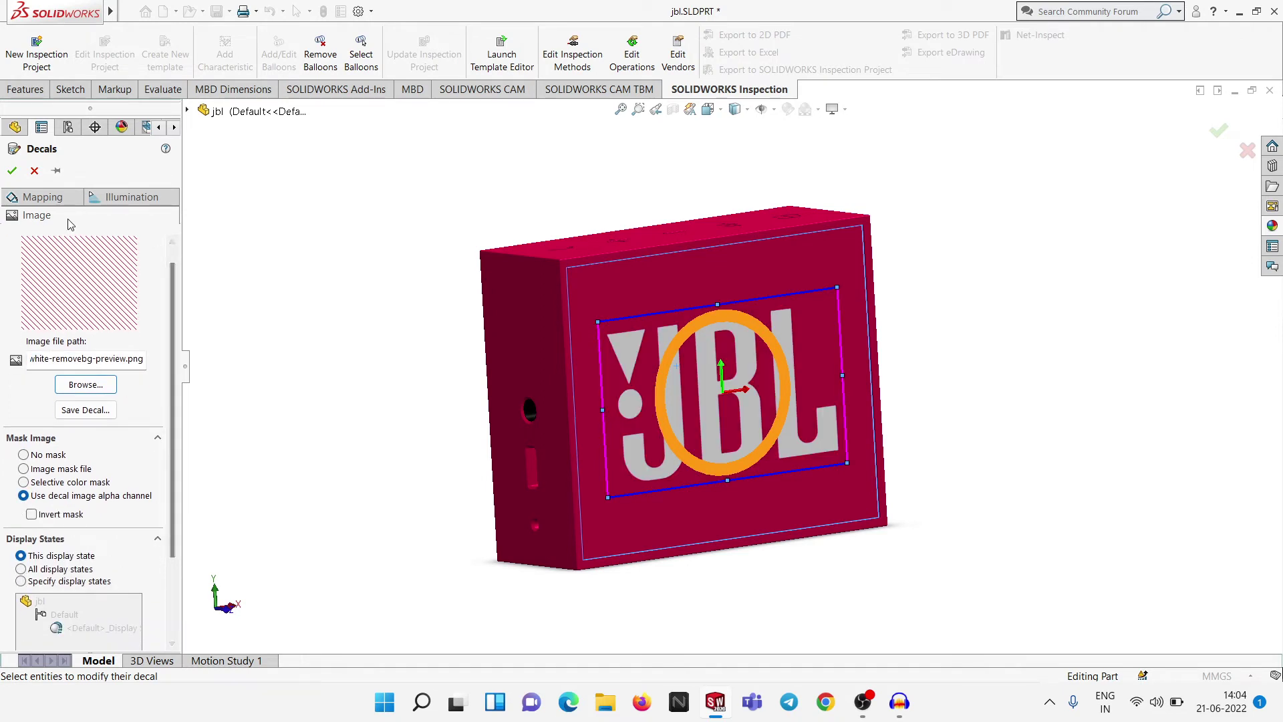
pyautogui.click(36, 215)
pyautogui.click(43, 215)
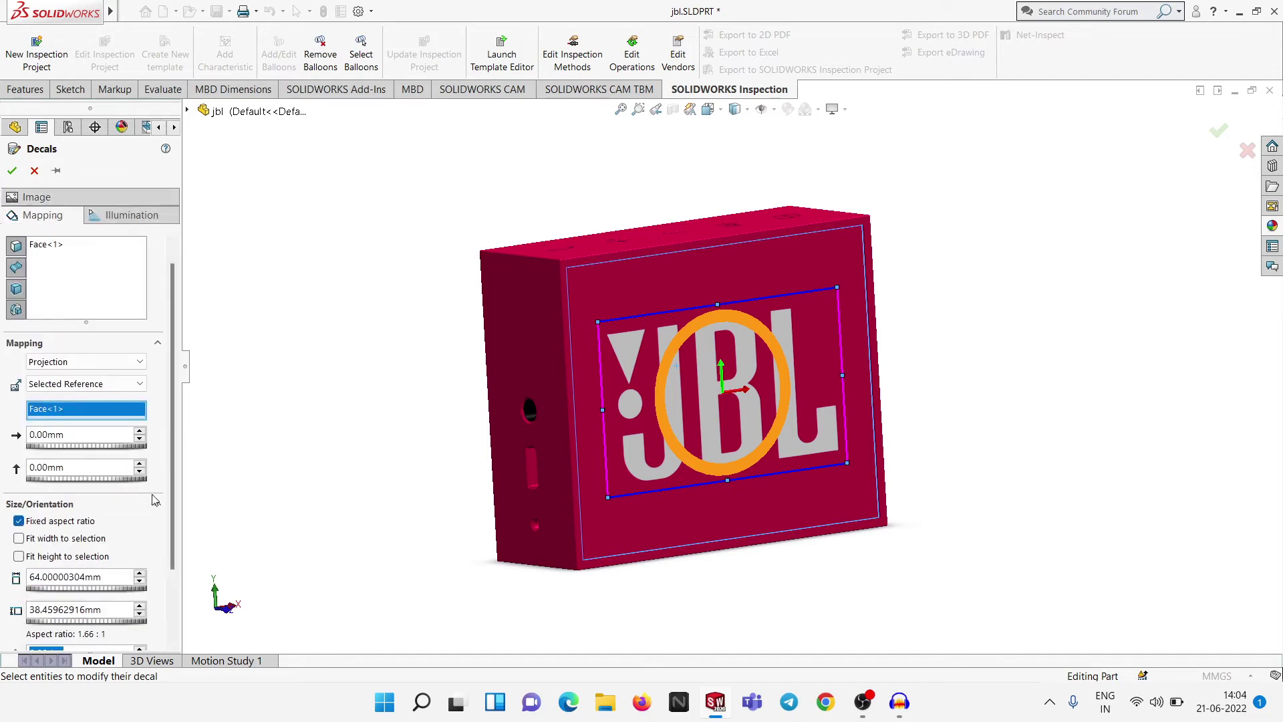
pyautogui.moveTo(172, 301); pyautogui.dragTo(173, 581)
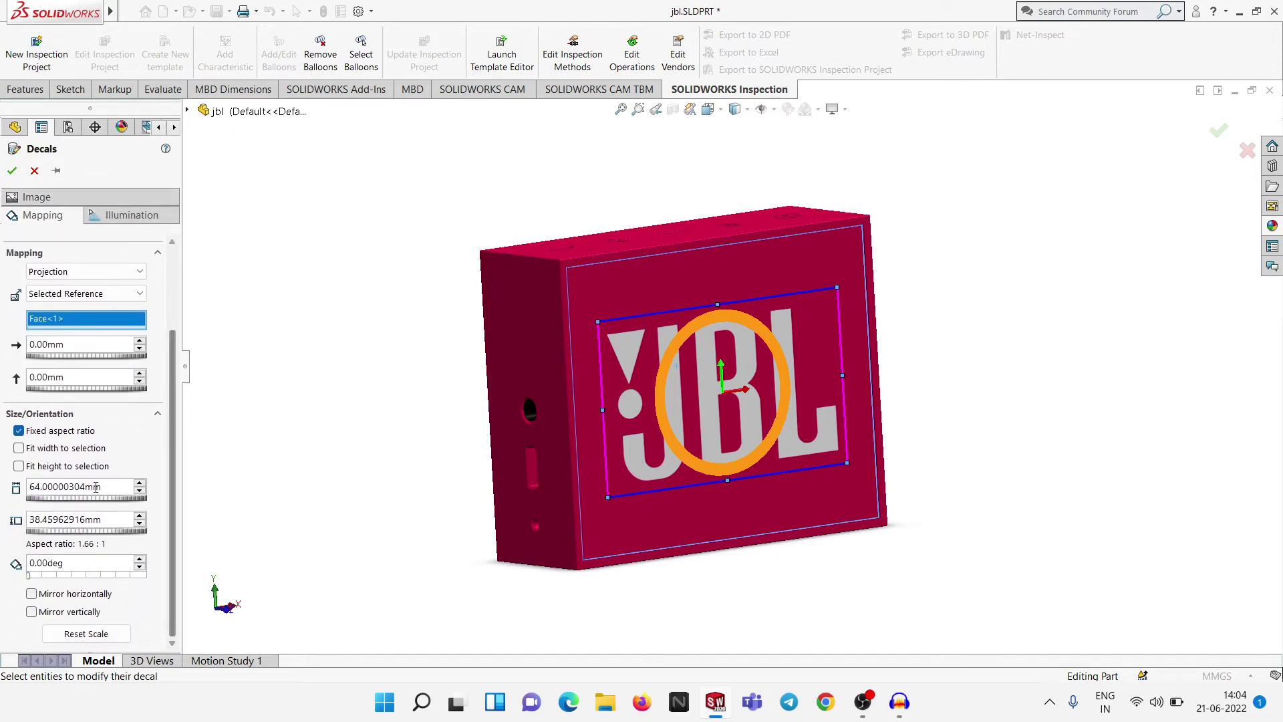
pyautogui.doubleClick(65, 486)
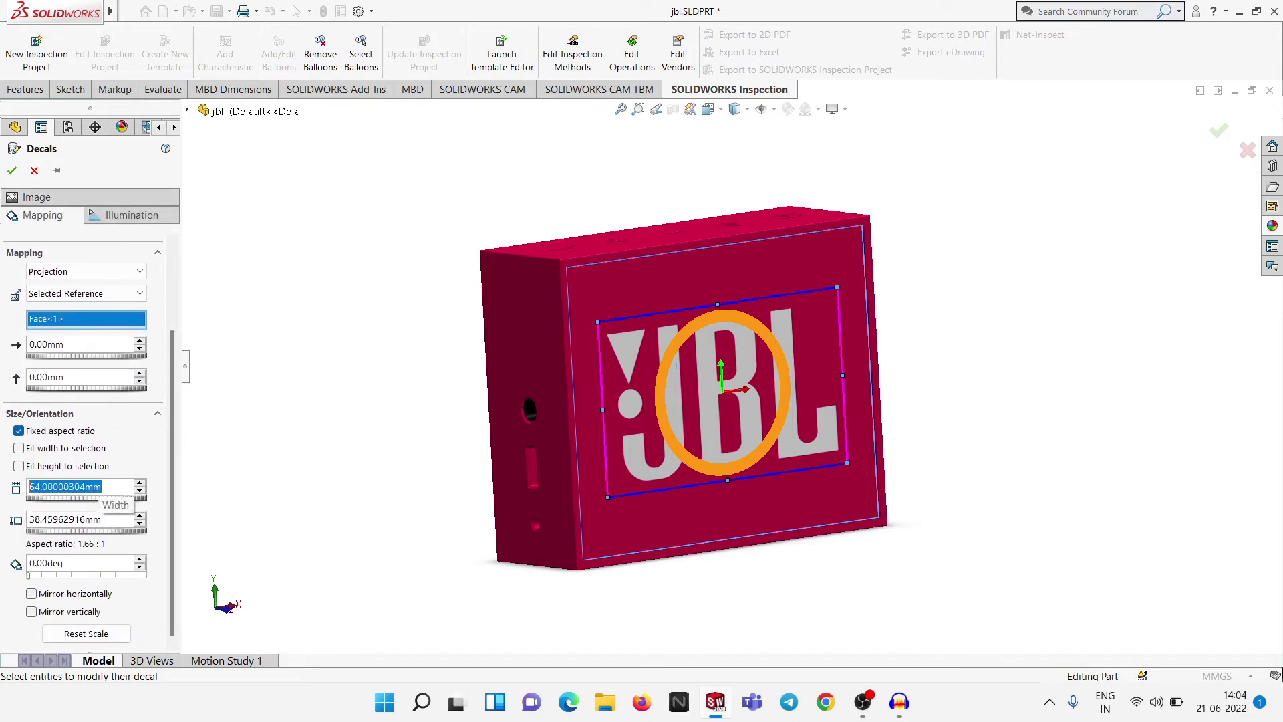
pyautogui.write('60')
pyautogui.press('Return')
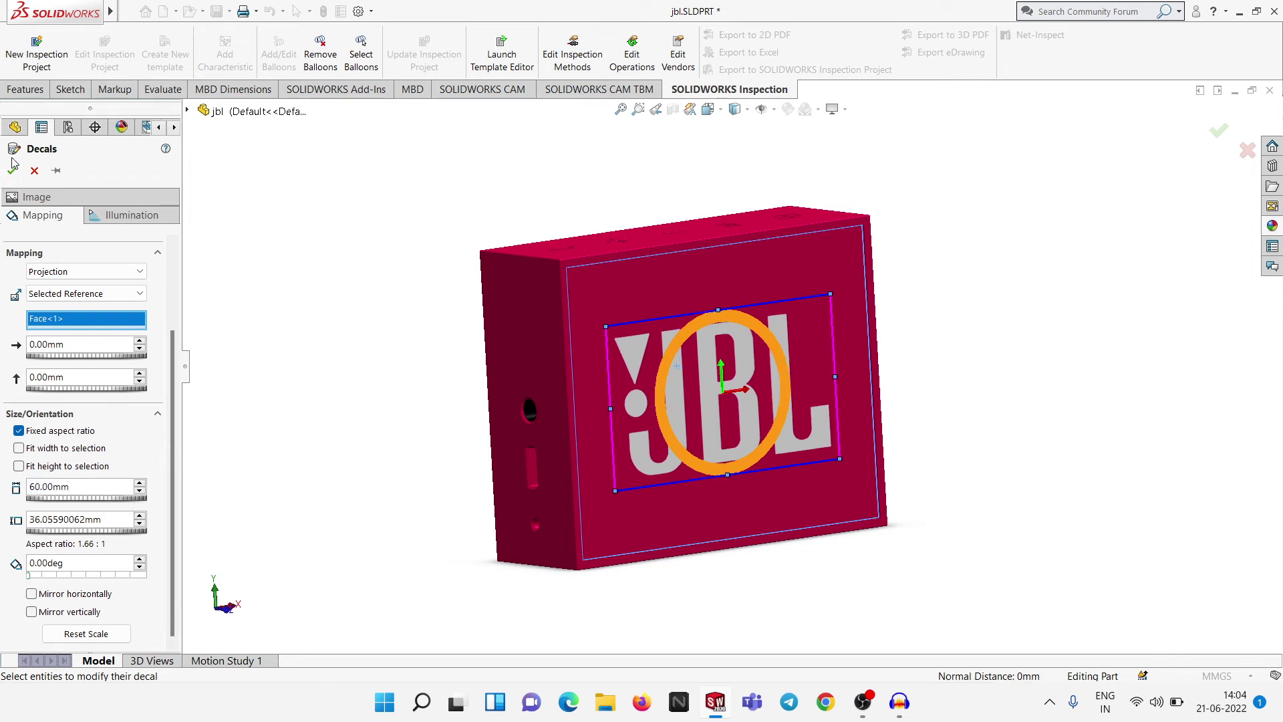
pyautogui.press('Return')
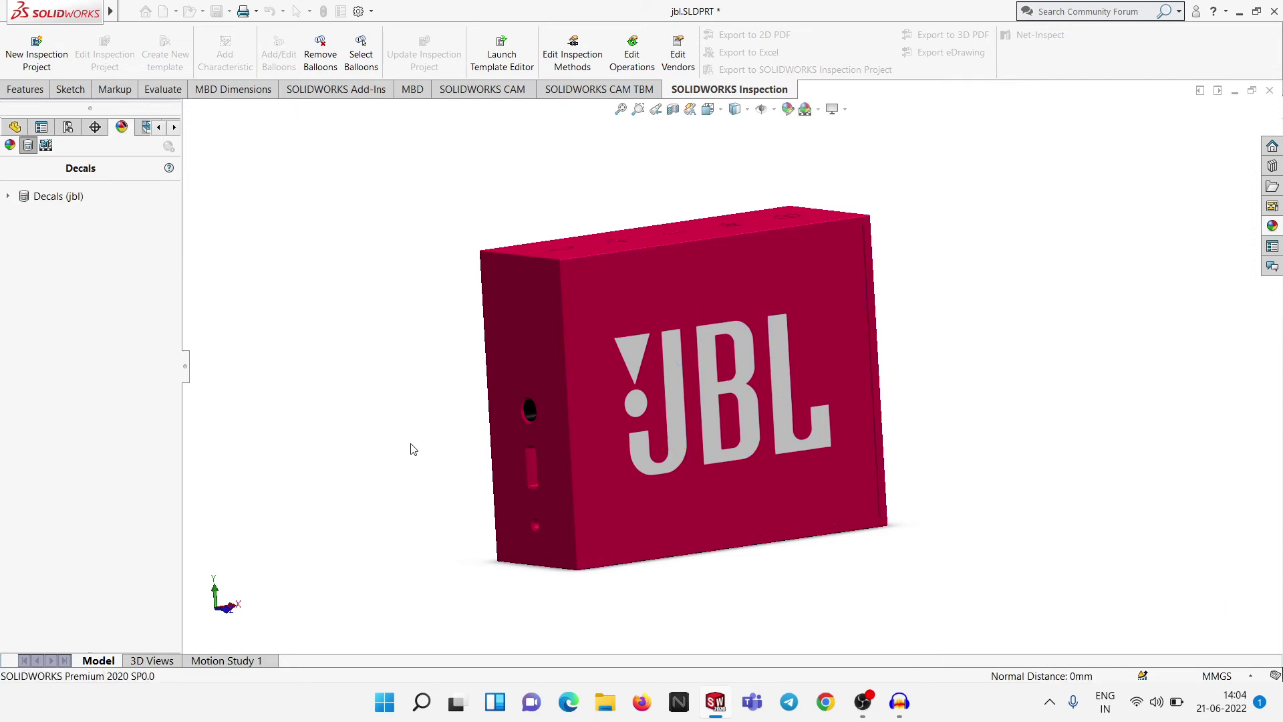
pyautogui.moveTo(392, 521)
pyautogui.mouseDown(button='middle')
pyautogui.moveTo(370, 483)
pyautogui.moveTo(607, 390)
pyautogui.mouseUp(button='middle')
pyautogui.scroll(3, 677, 392)
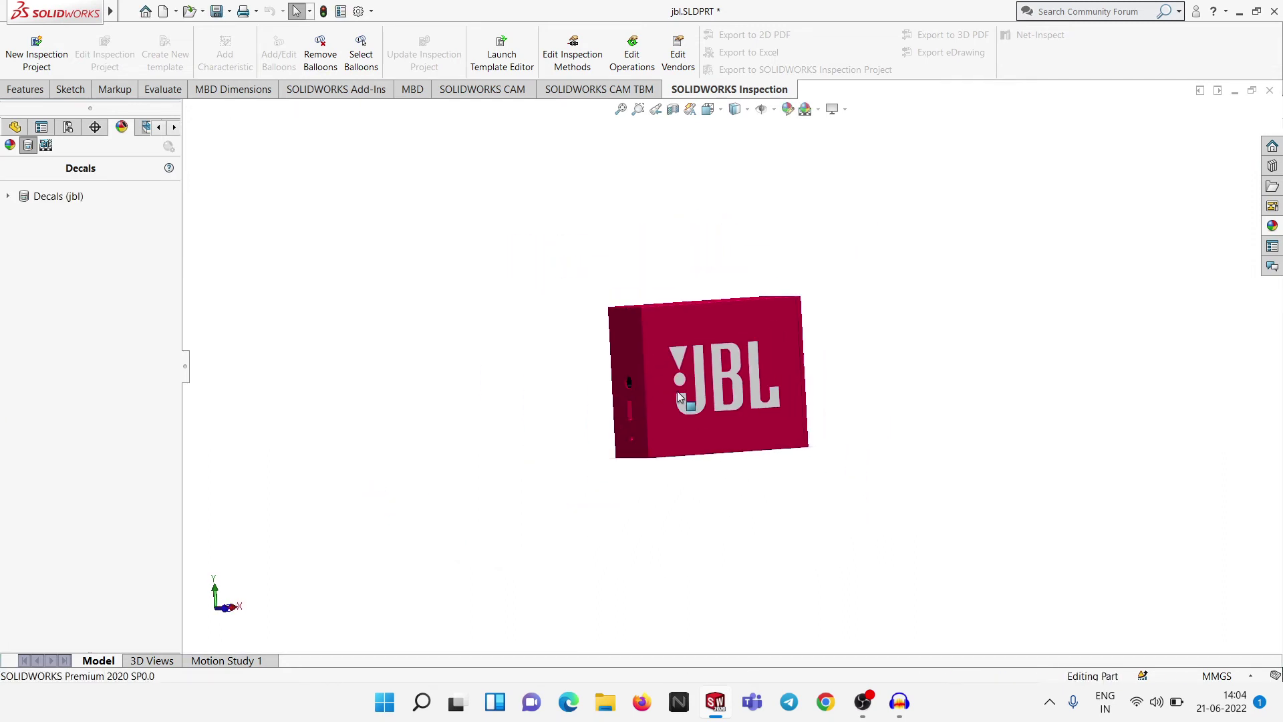
pyautogui.scroll(-2, 689, 386)
pyautogui.scroll(-3, 689, 386)
pyautogui.scroll(-4, 959, 300)
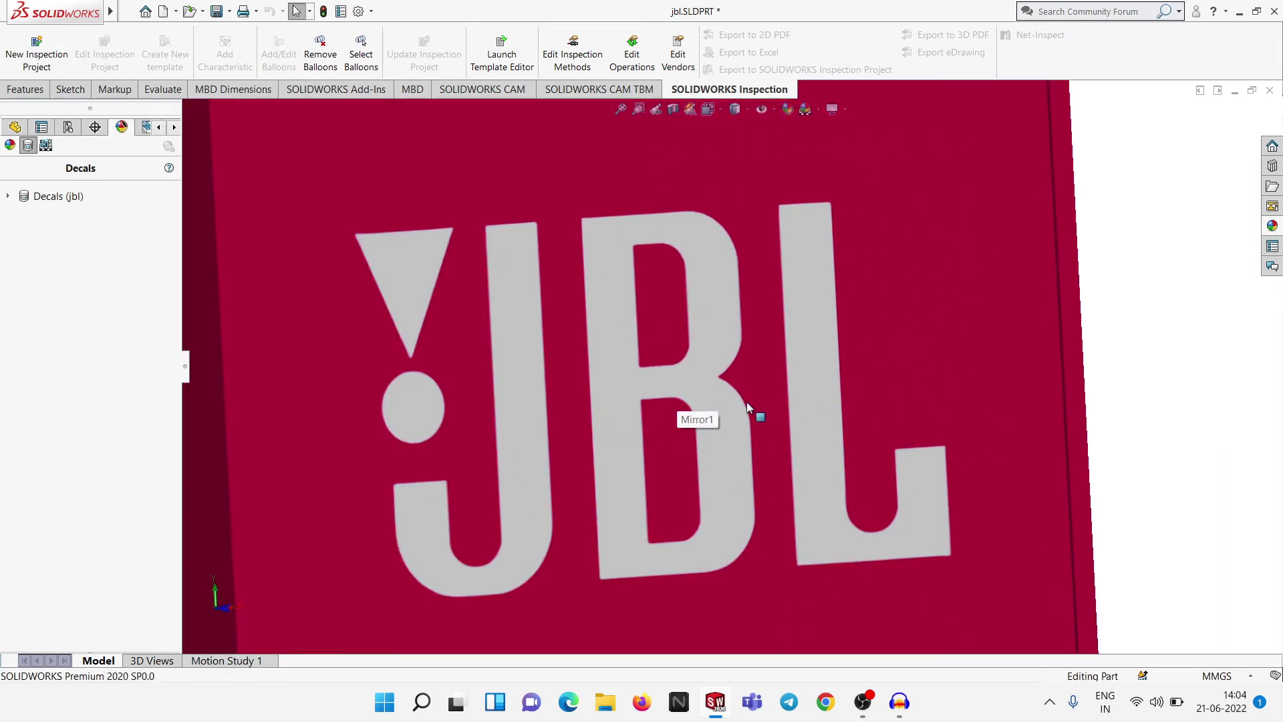
pyautogui.scroll(4, 747, 402)
pyautogui.scroll(2, 746, 401)
pyautogui.moveTo(492, 500)
pyautogui.mouseDown(button='middle')
pyautogui.moveTo(415, 470)
pyautogui.moveTo(526, 478)
pyautogui.moveTo(652, 461)
pyautogui.moveTo(705, 529)
pyautogui.moveTo(607, 496)
pyautogui.moveTo(502, 512)
pyautogui.moveTo(306, 556)
pyautogui.moveTo(215, 607)
pyautogui.moveTo(156, 592)
pyautogui.moveTo(145, 651)
pyautogui.mouseUp(button='middle')
pyautogui.scroll(-1, 728, 298)
pyautogui.scroll(3, 750, 389)
pyautogui.scroll(-2, 751, 389)
pyautogui.scroll(2, 727, 489)
pyautogui.scroll(-1, 723, 385)
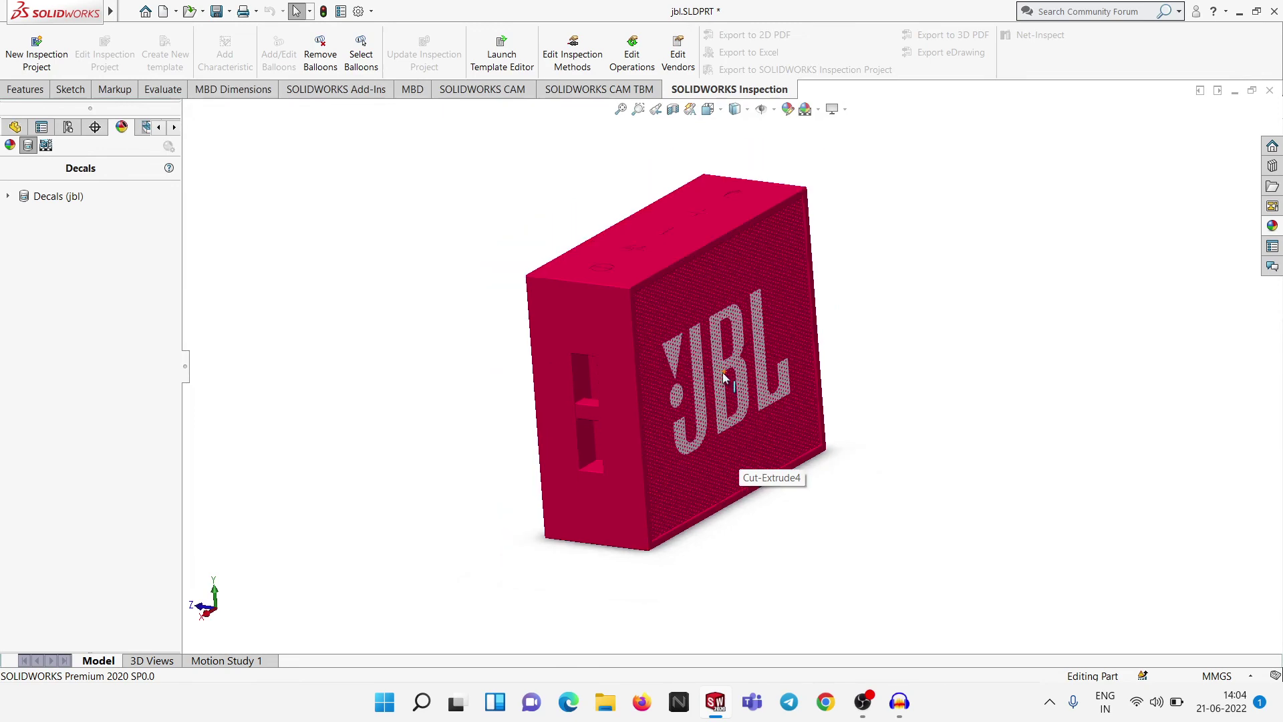